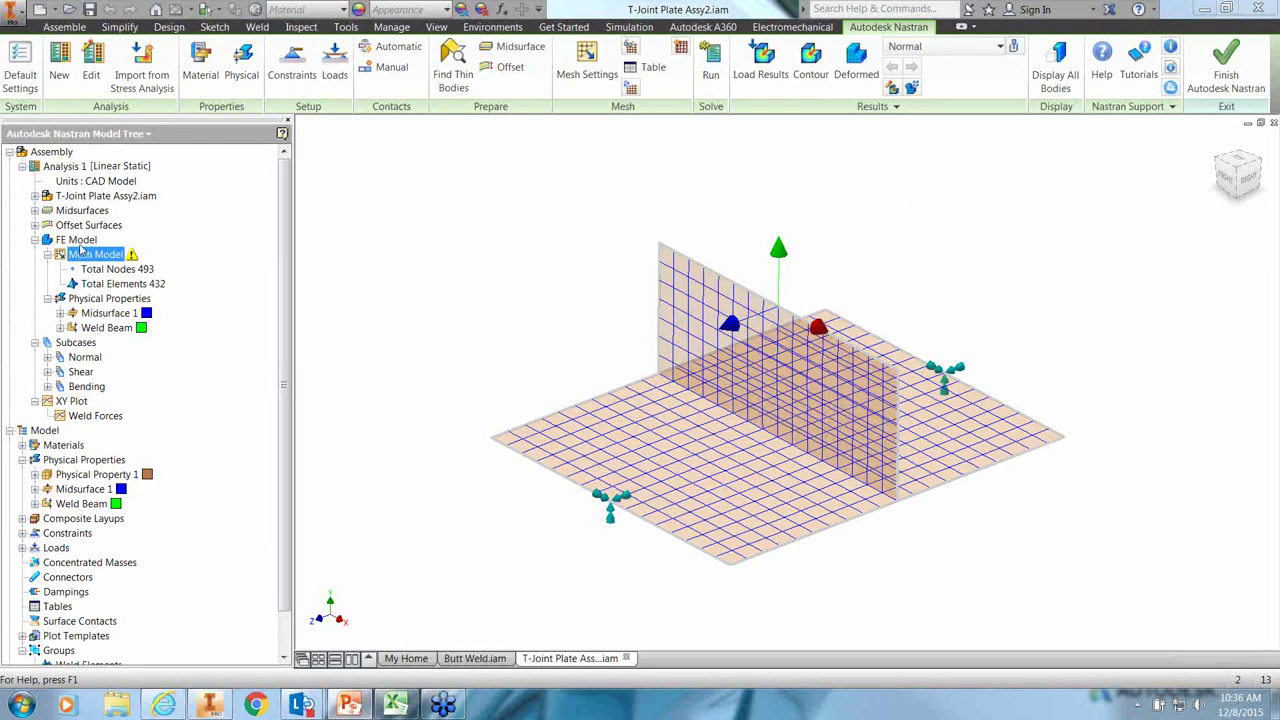
Step: Add Material Orientation 1 on the vertical plate face using Surface U Direction
right_click(80, 242)
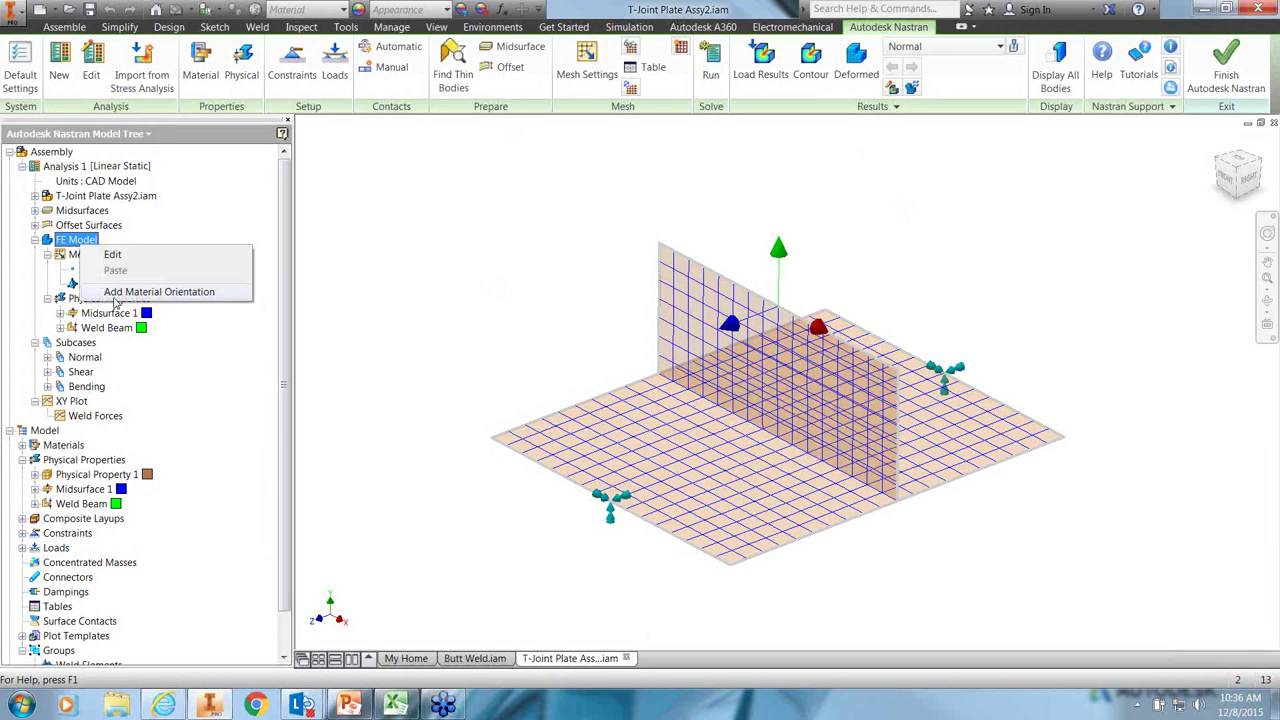
left_click(150, 291)
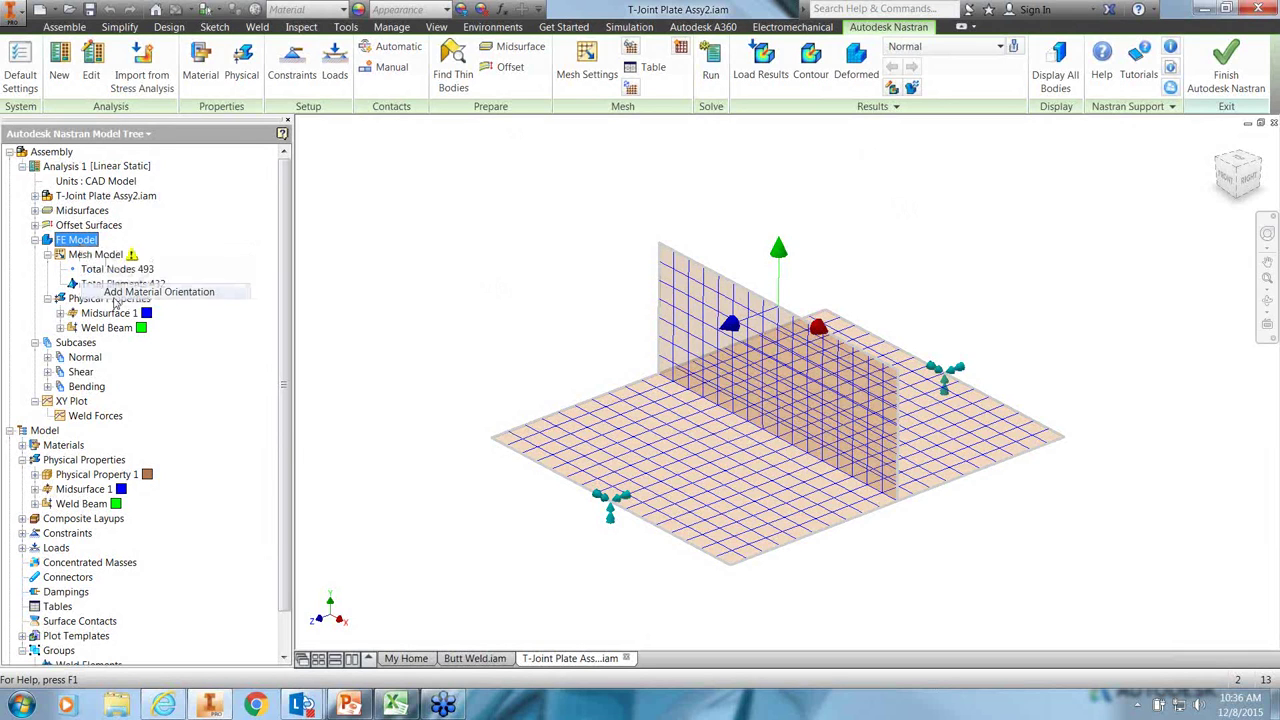
left_click(675, 310)
left_click(390, 290)
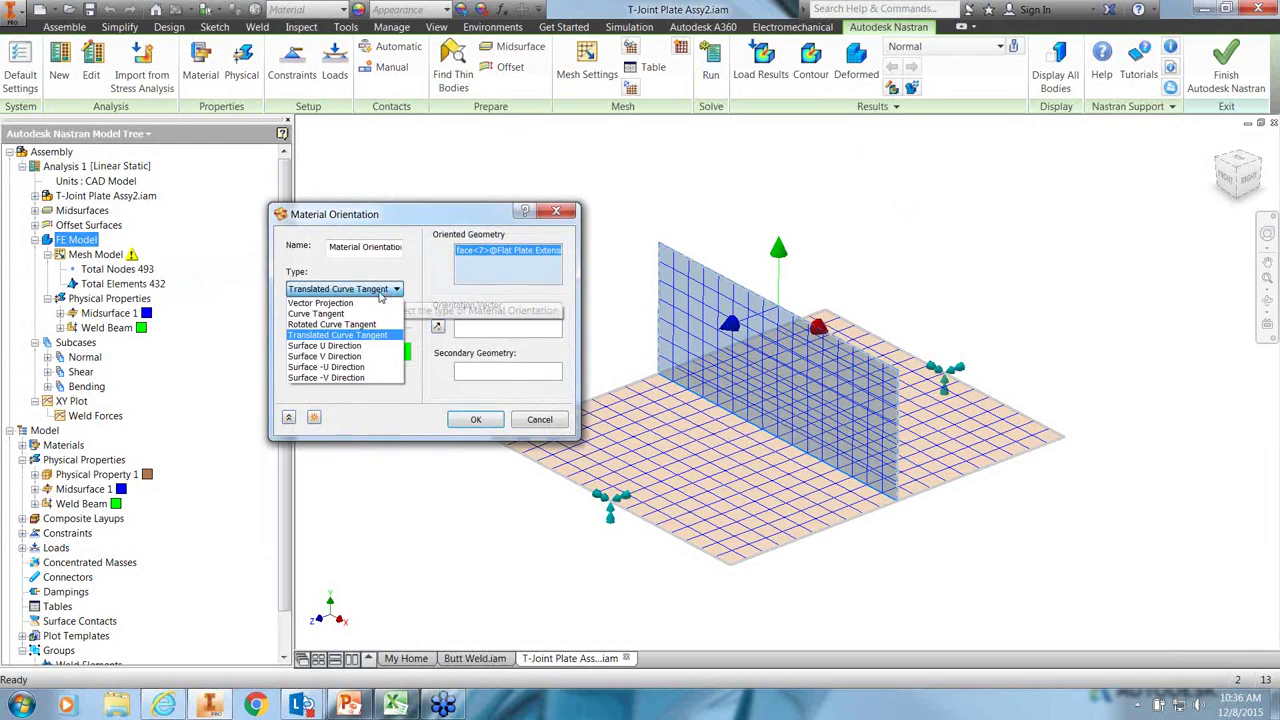
left_click(338, 346)
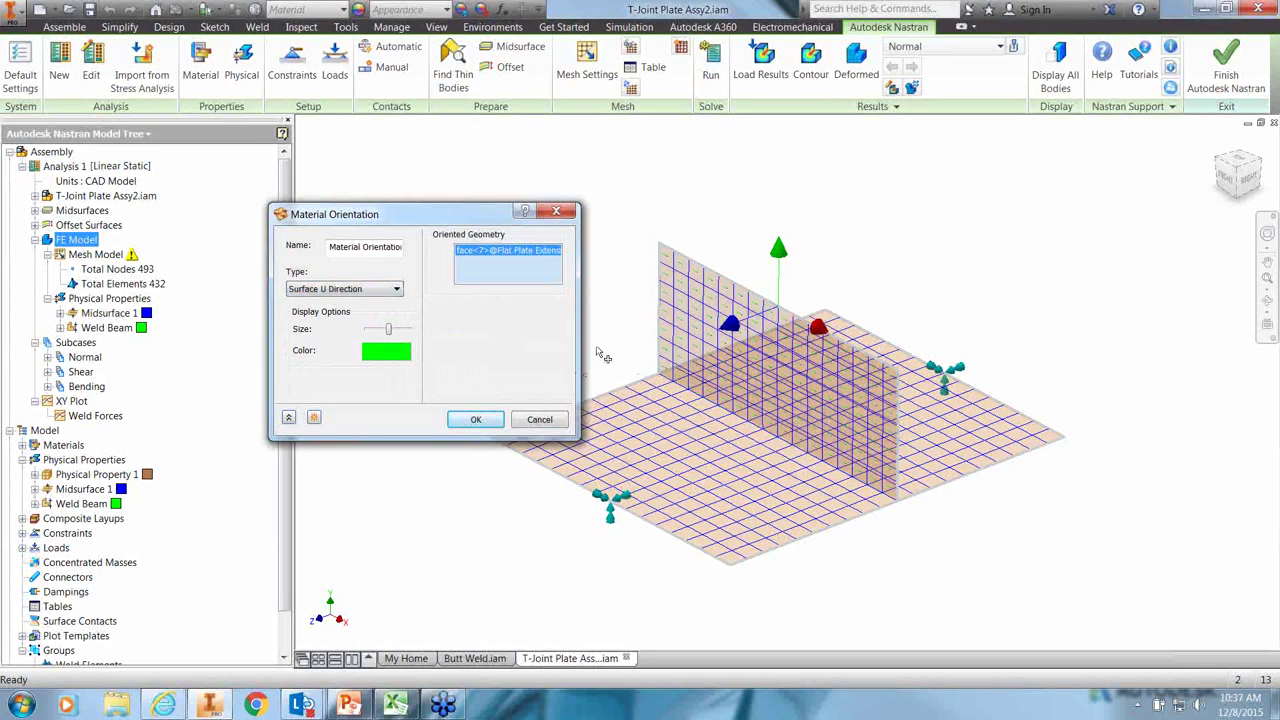
left_click(477, 420)
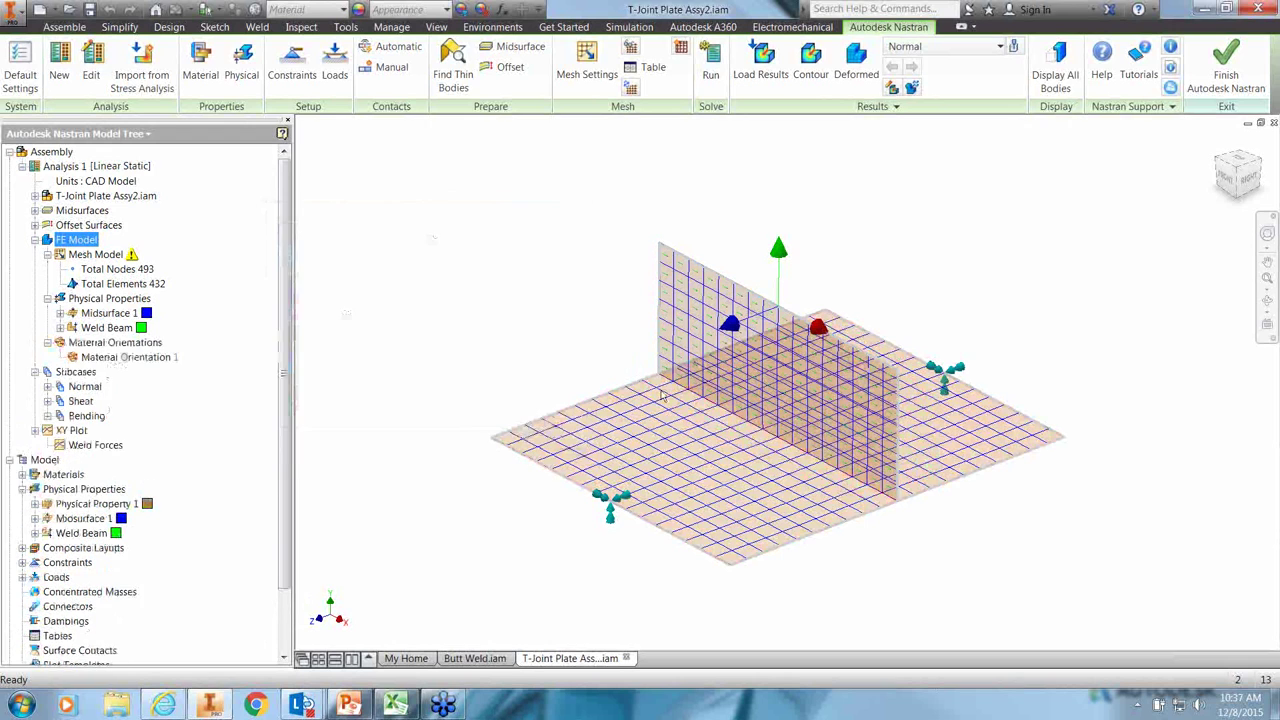
scroll(660, 397, "up", 5)
scroll(660, 397, "up", 3)
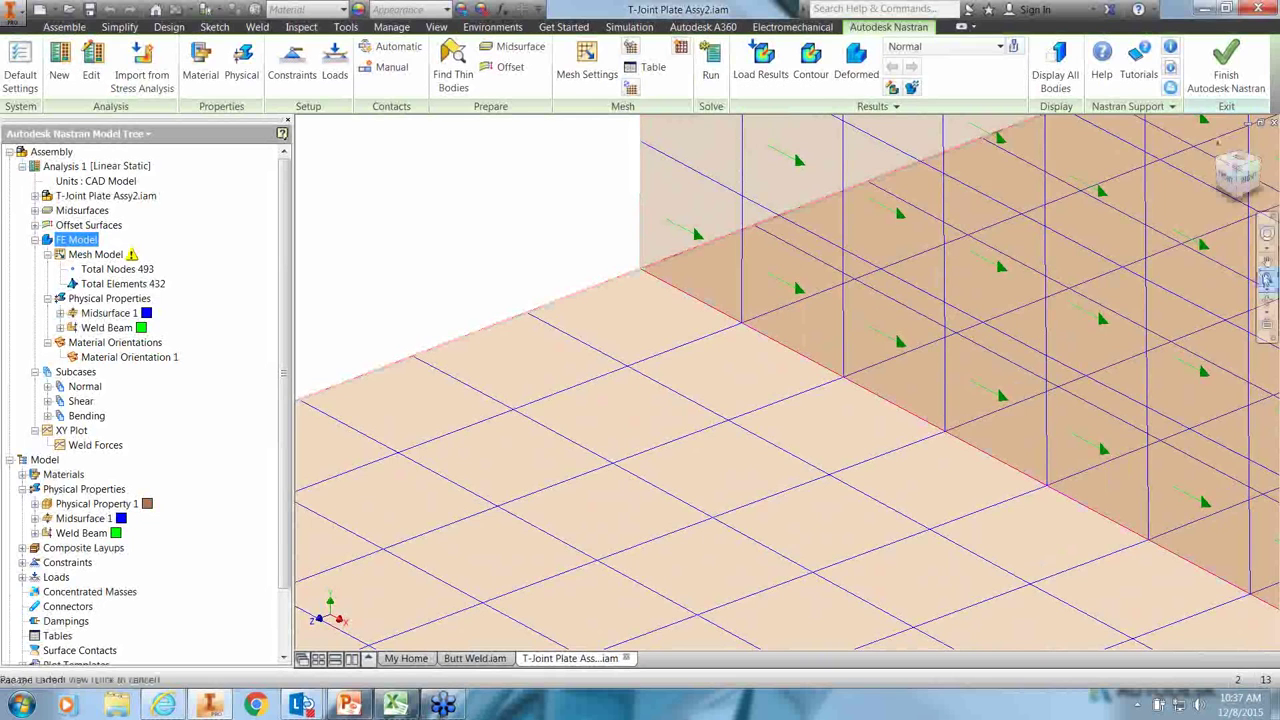
left_click(1266, 279)
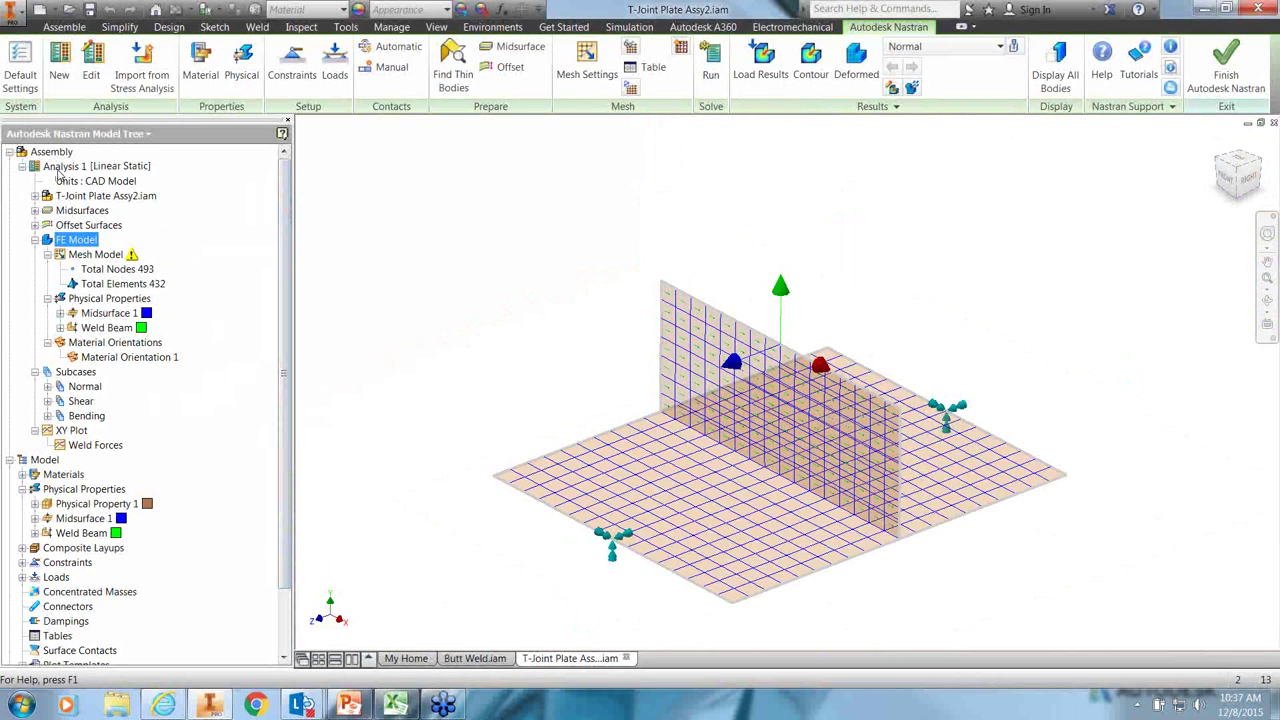
Step: Confirm Analysis 1 outputs Displacement, SPC, Force and Stress as plot results
right_click(57, 172)
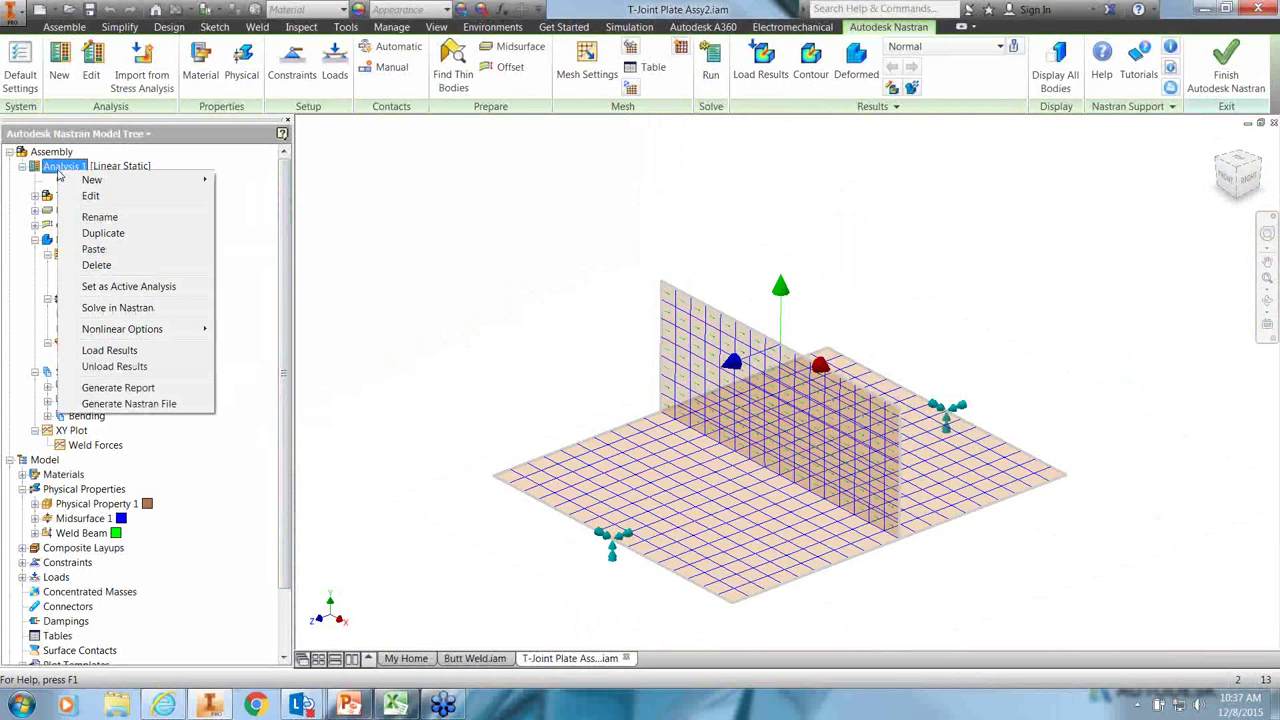
left_click(90, 196)
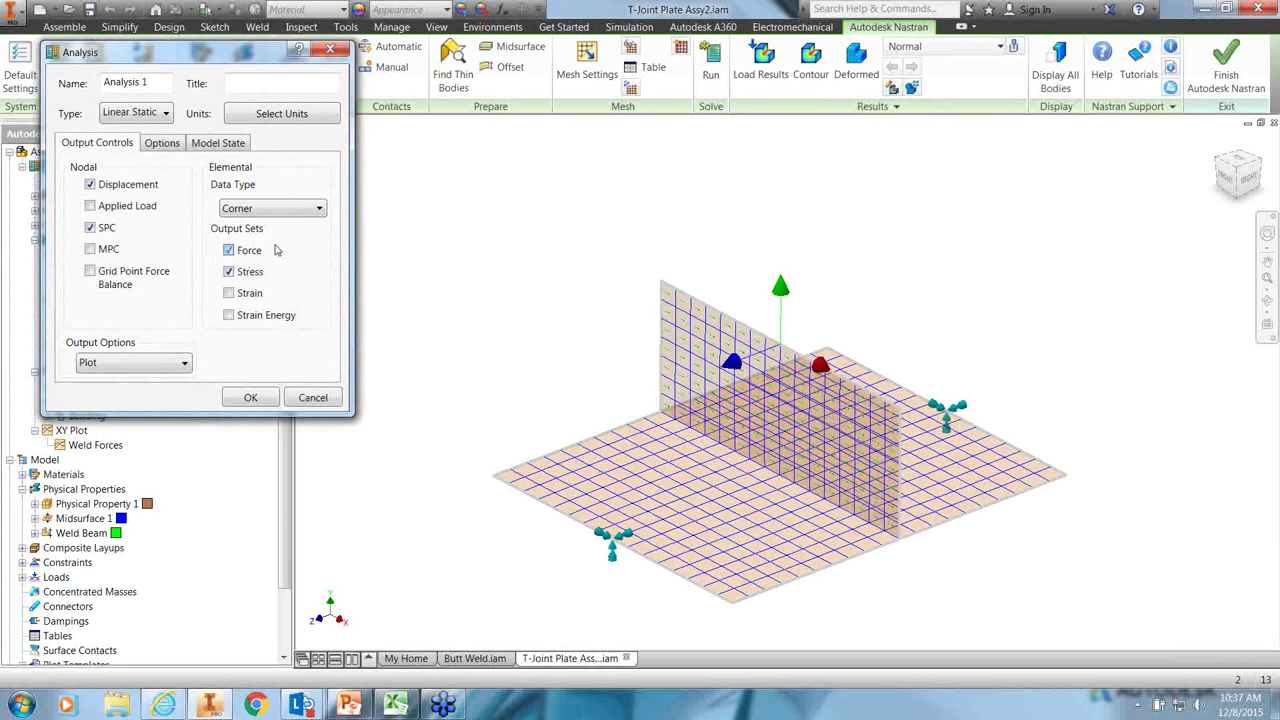
left_click(256, 398)
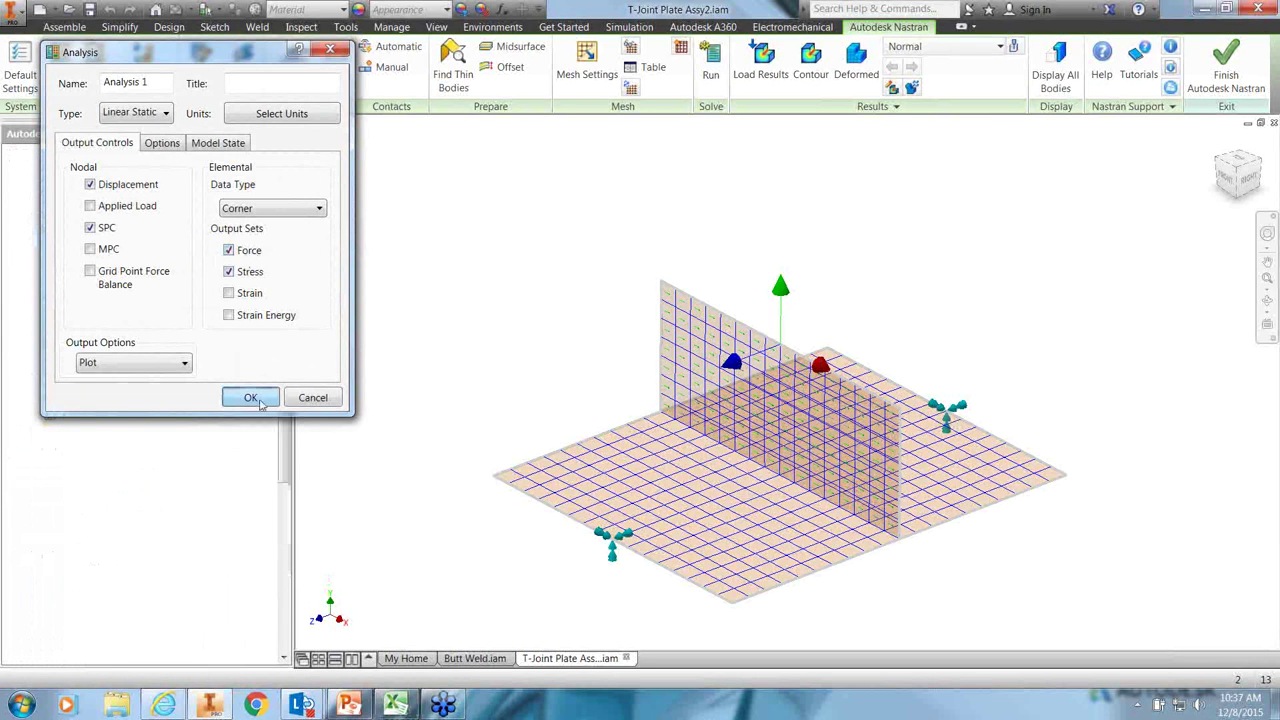
left_click_drag(286, 440, 313, 607)
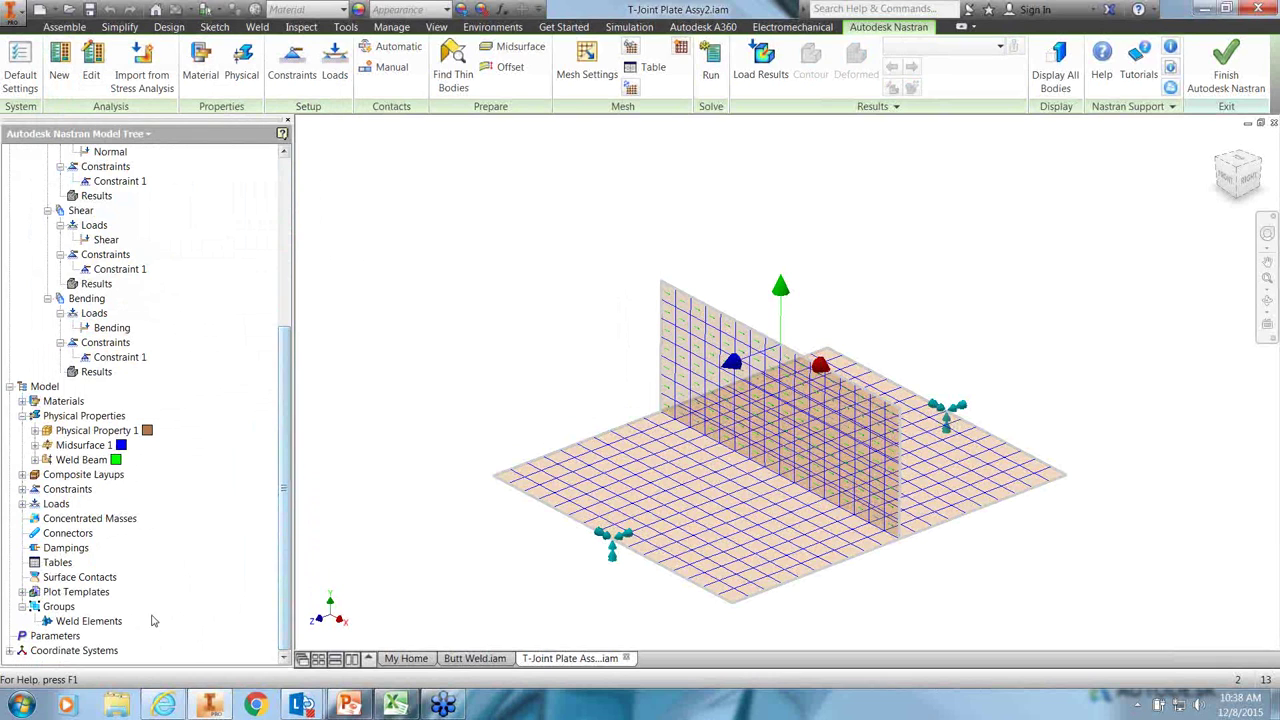
right_click(74, 623)
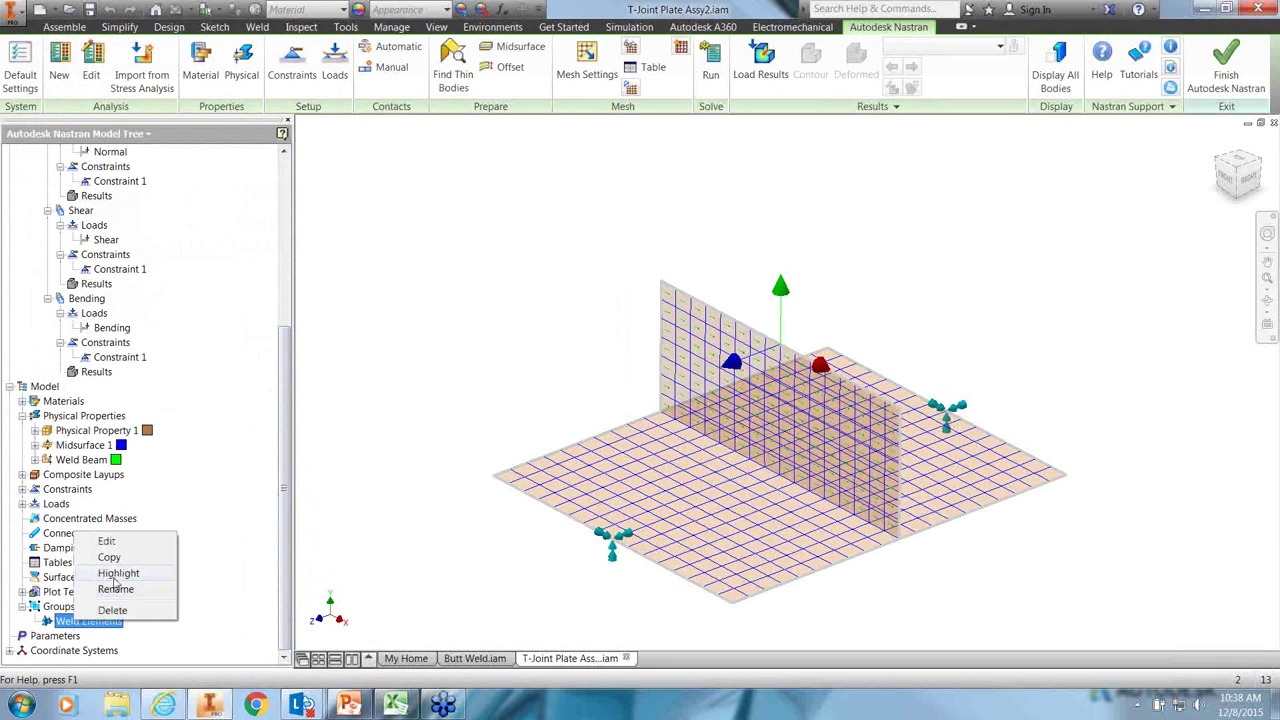
left_click(117, 574)
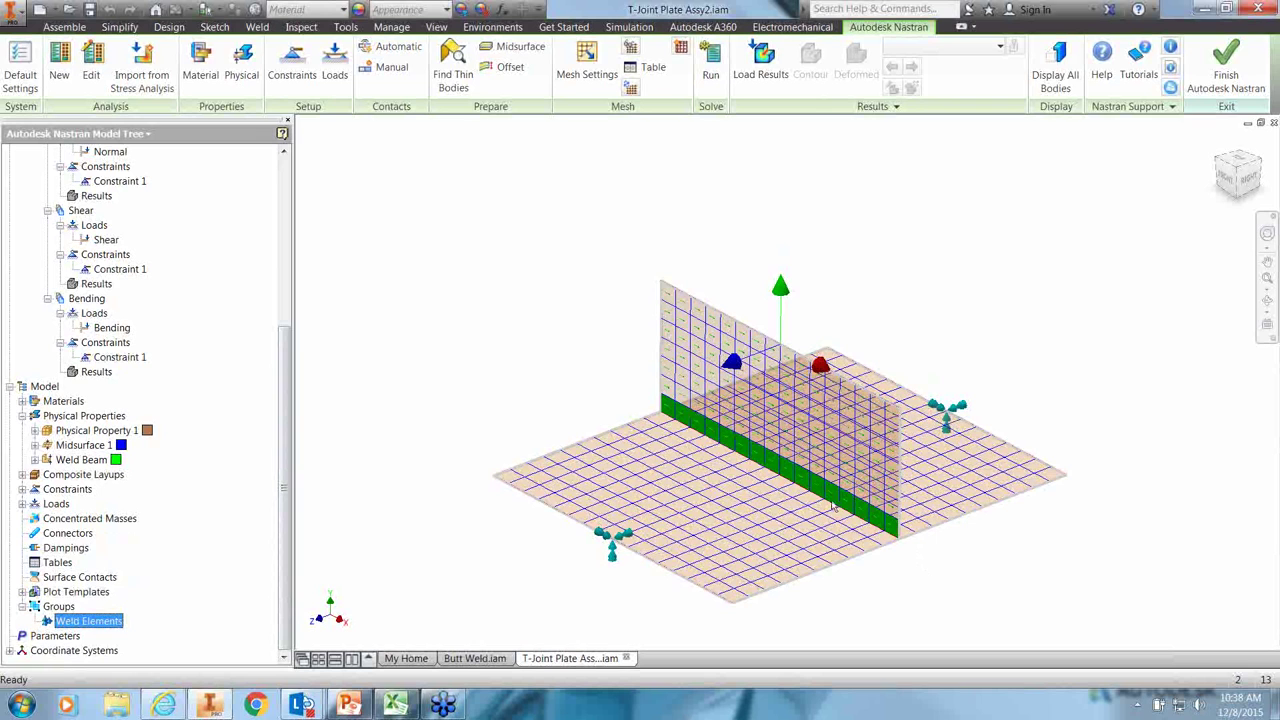
right_click(88, 621)
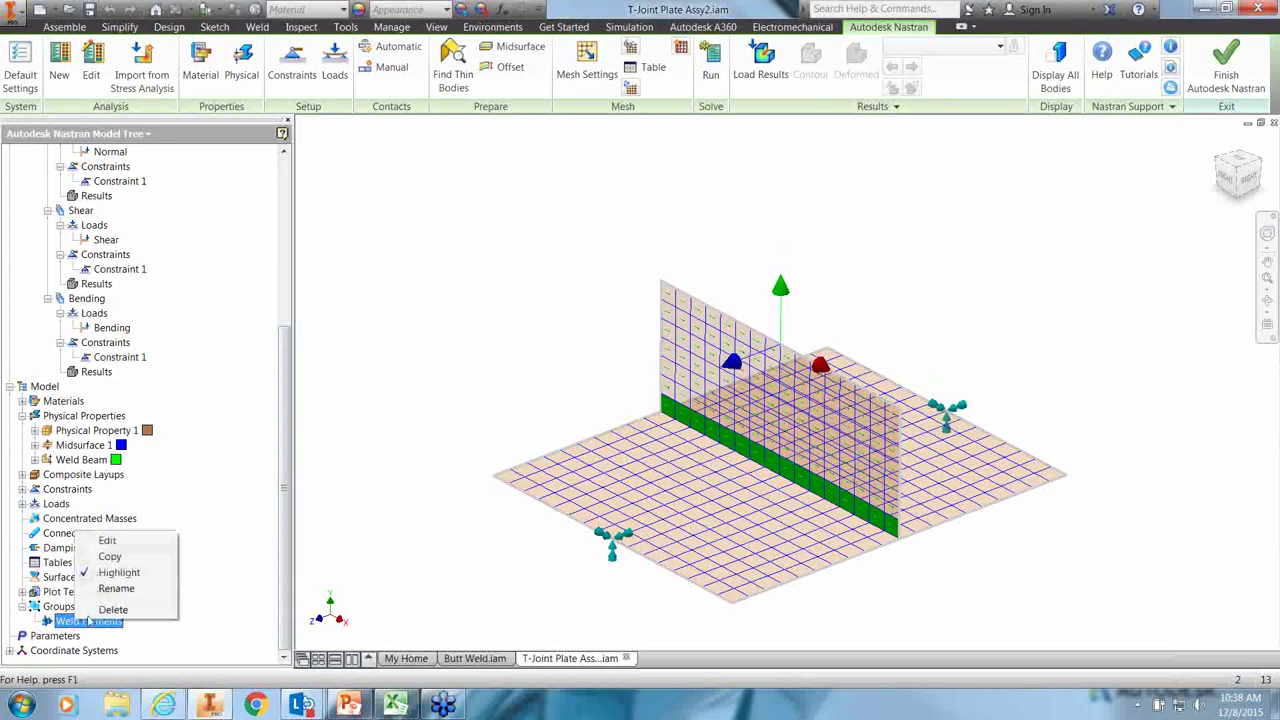
left_click(120, 572)
scroll(275, 368, "up", 1)
scroll(275, 368, "up", 5)
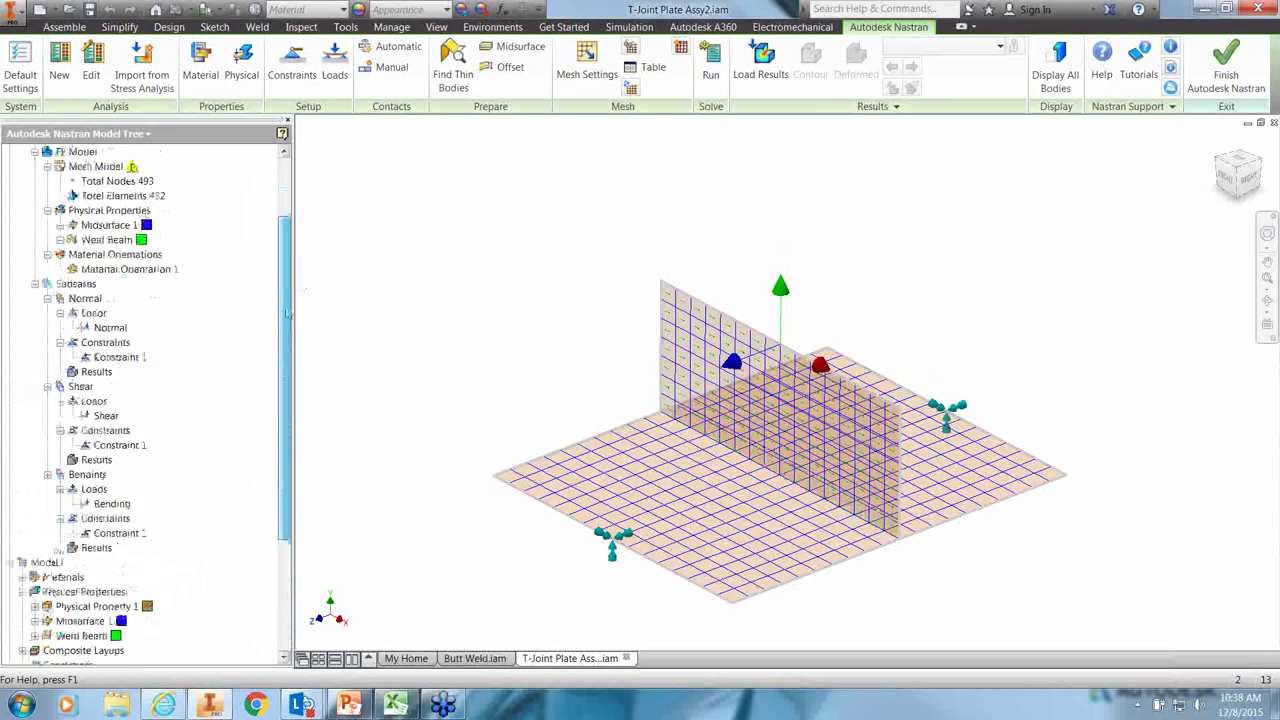
left_click(84, 389)
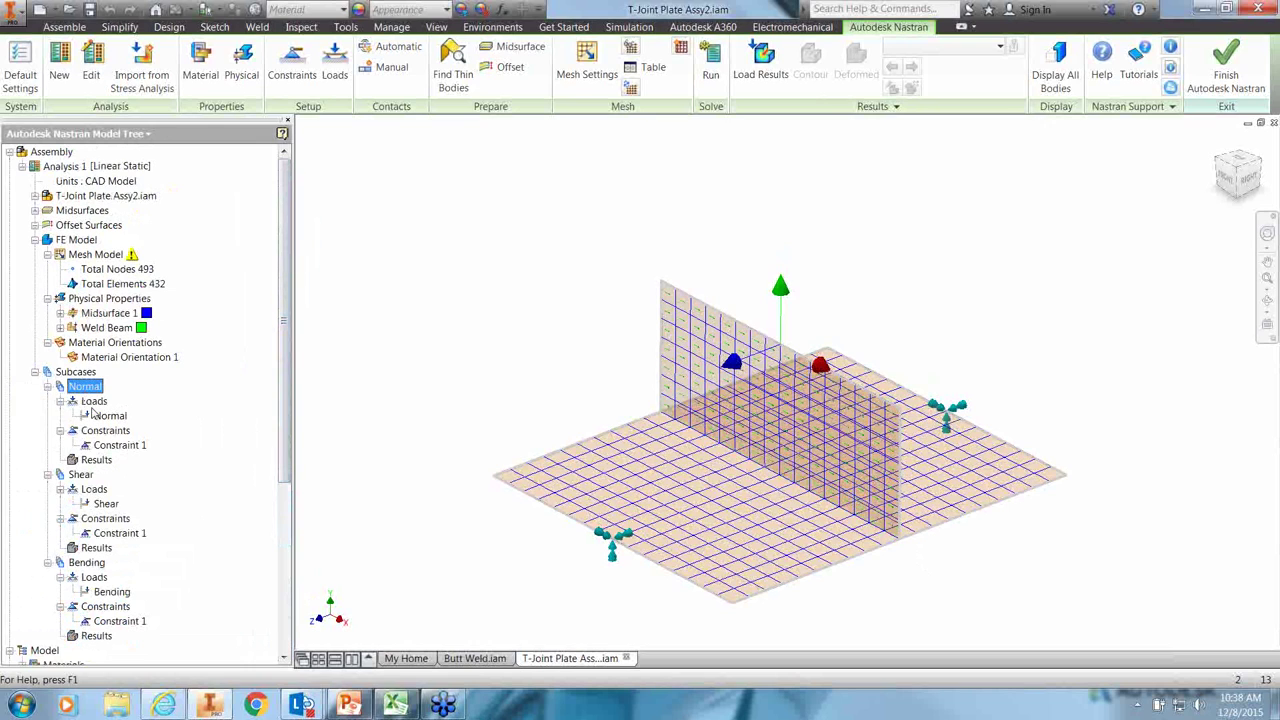
left_click(82, 476)
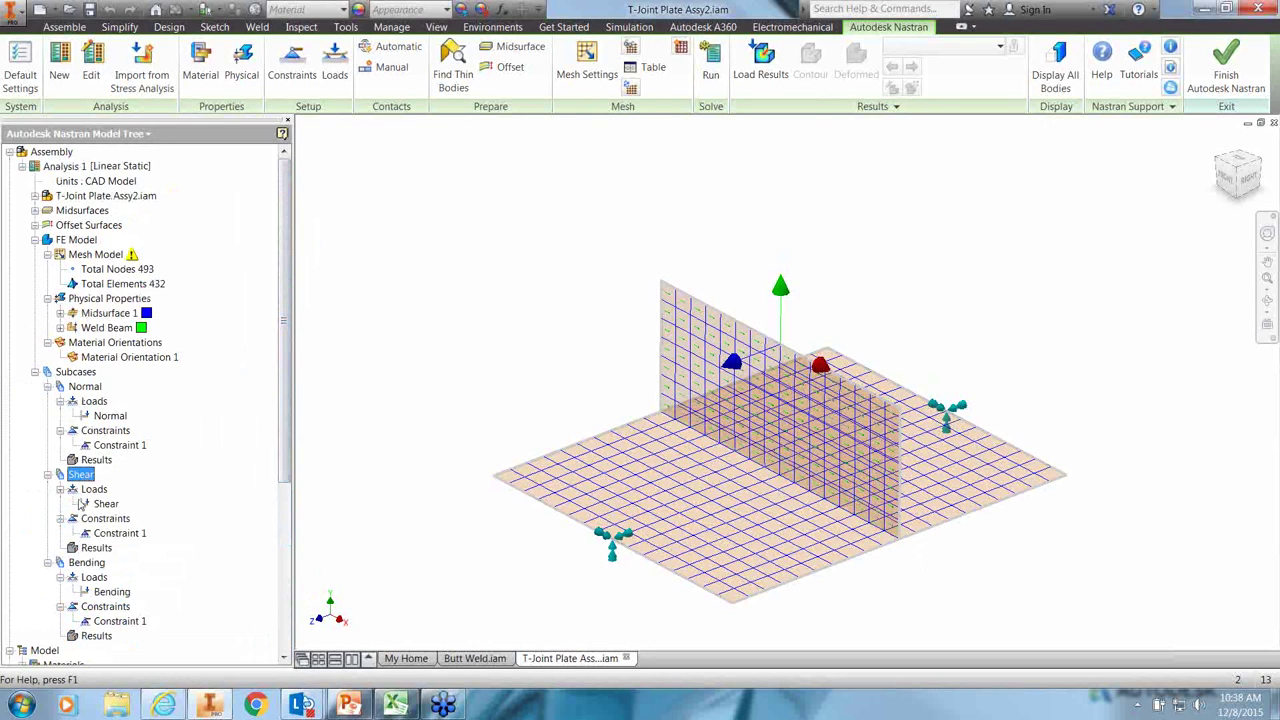
left_click(87, 563)
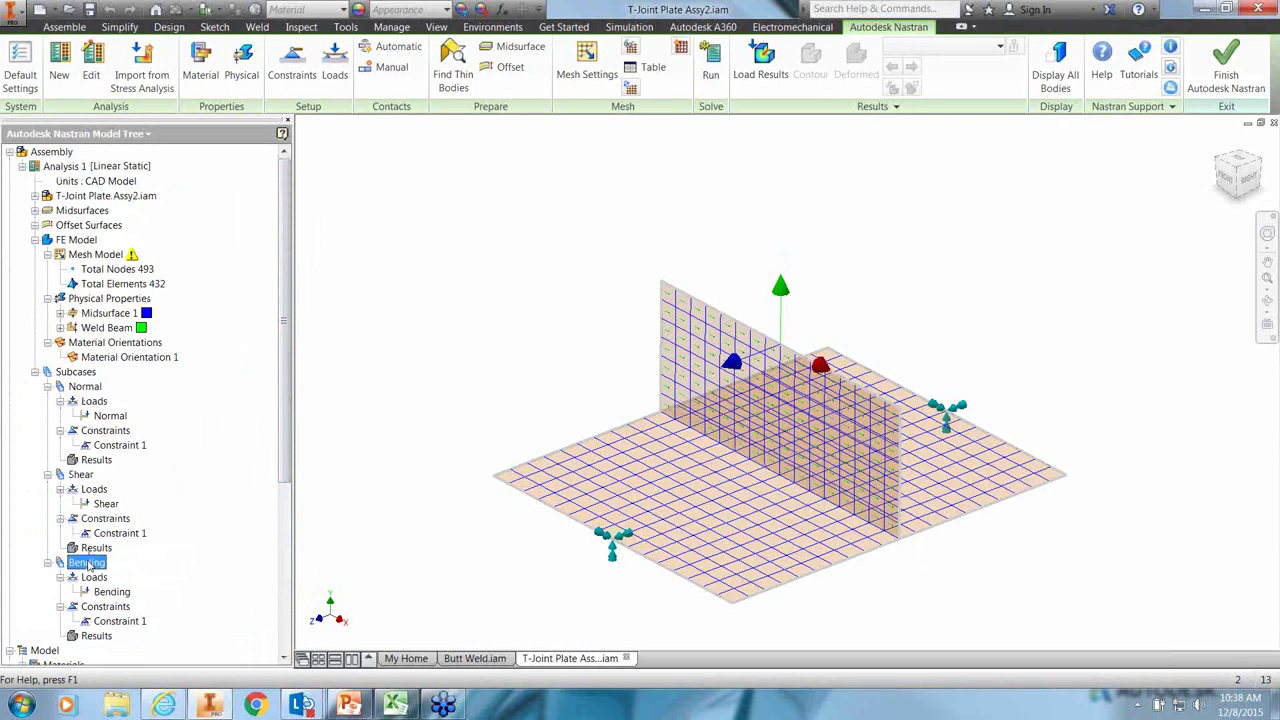
Step: Run the Nastran solve and acknowledge the Solution Complete message
left_click(710, 70)
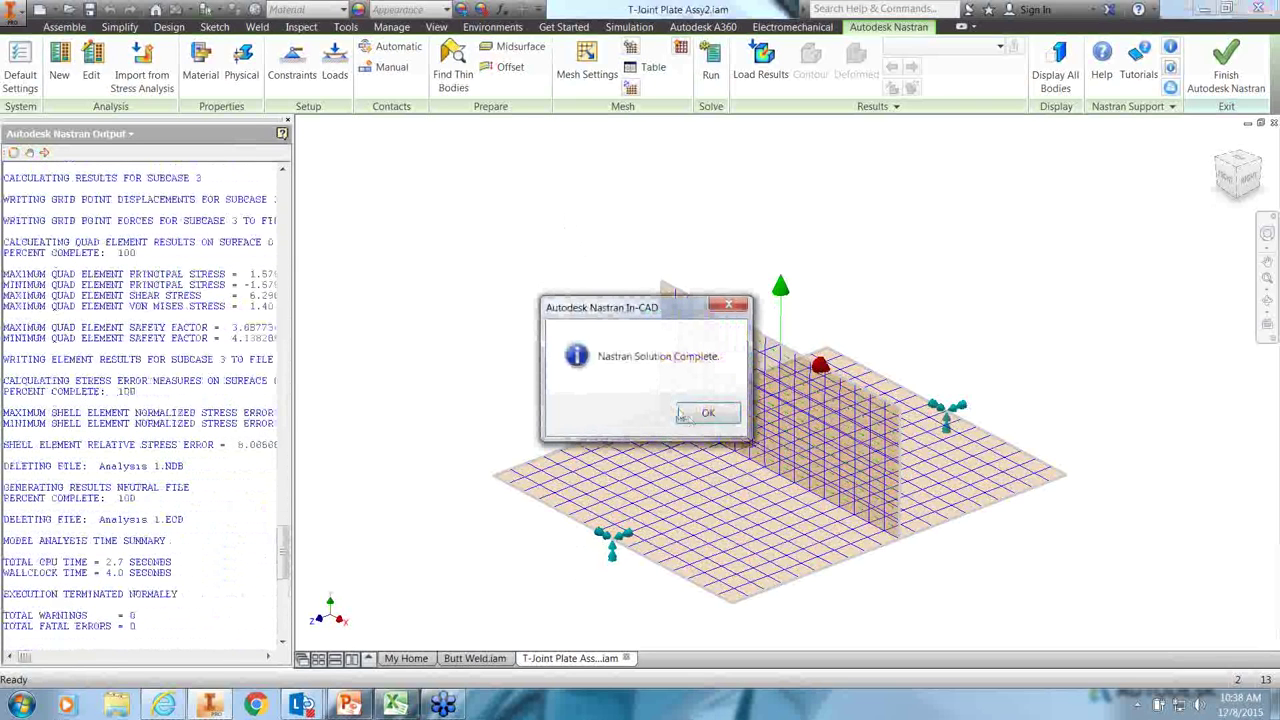
left_click(704, 414)
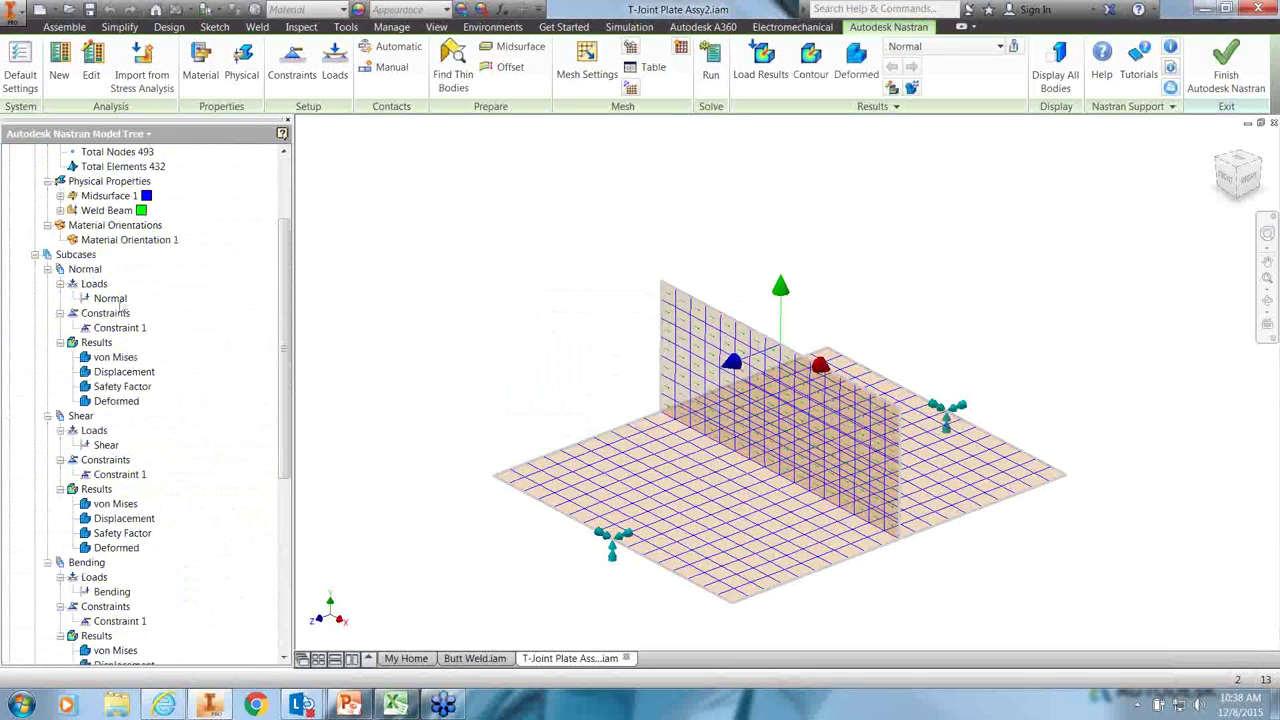
Step: Expand the Normal, Shear and Bending subcases and start a Normal result plot named fy
left_click(82, 269)
left_click(82, 415)
left_click(100, 565)
right_click(100, 345)
left_click(127, 358)
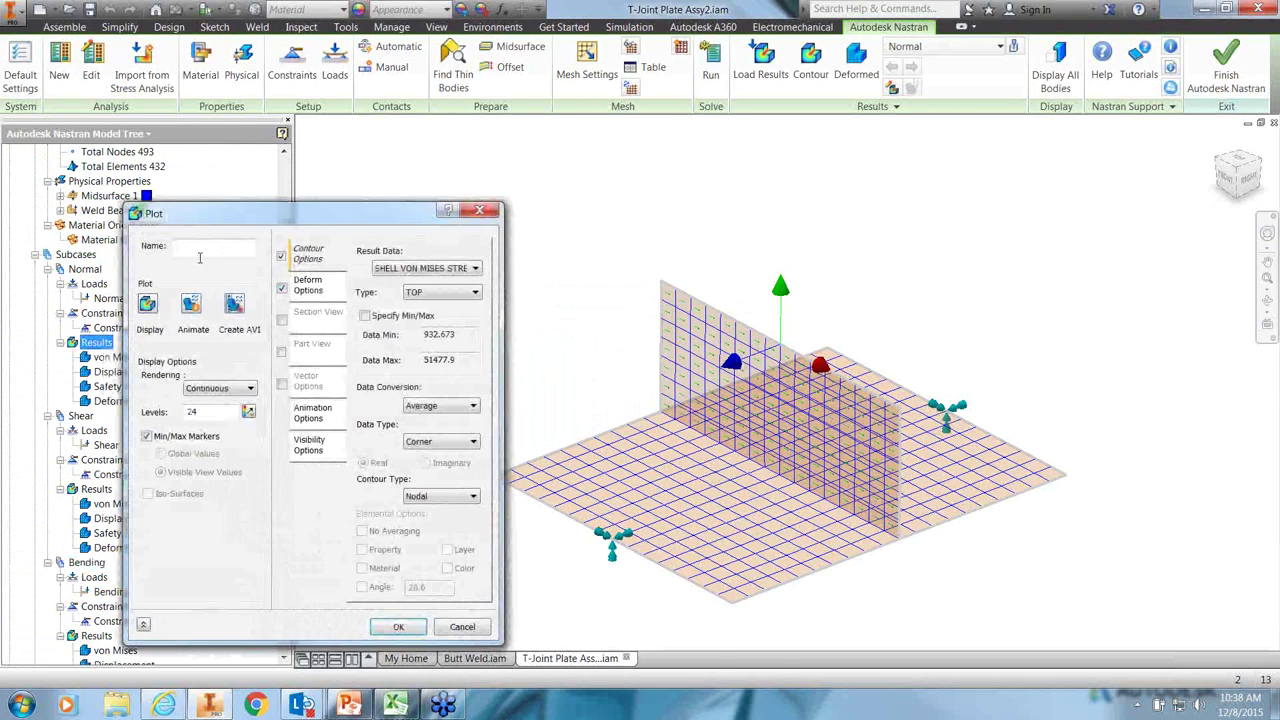
type("fy")
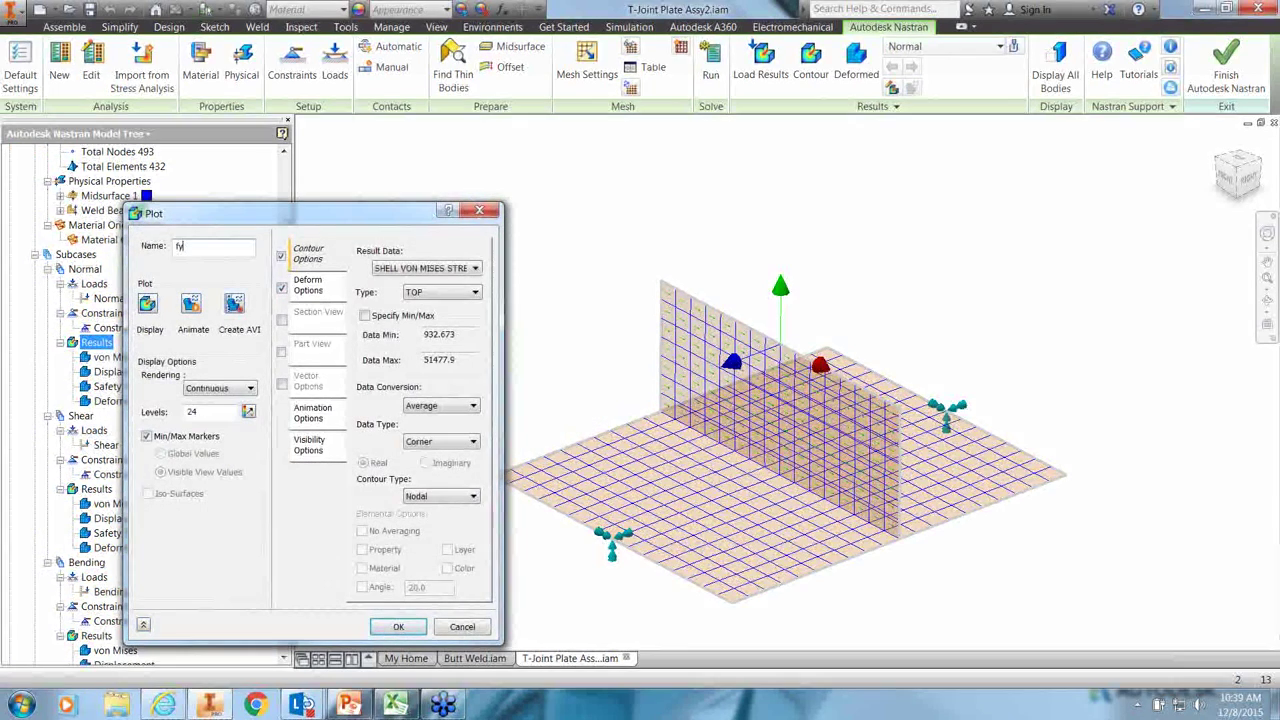
Step: Preview SHELL MEMBRANE FY as unaveraged elemental contours on the deformed shape, then cancel
left_click(425, 268)
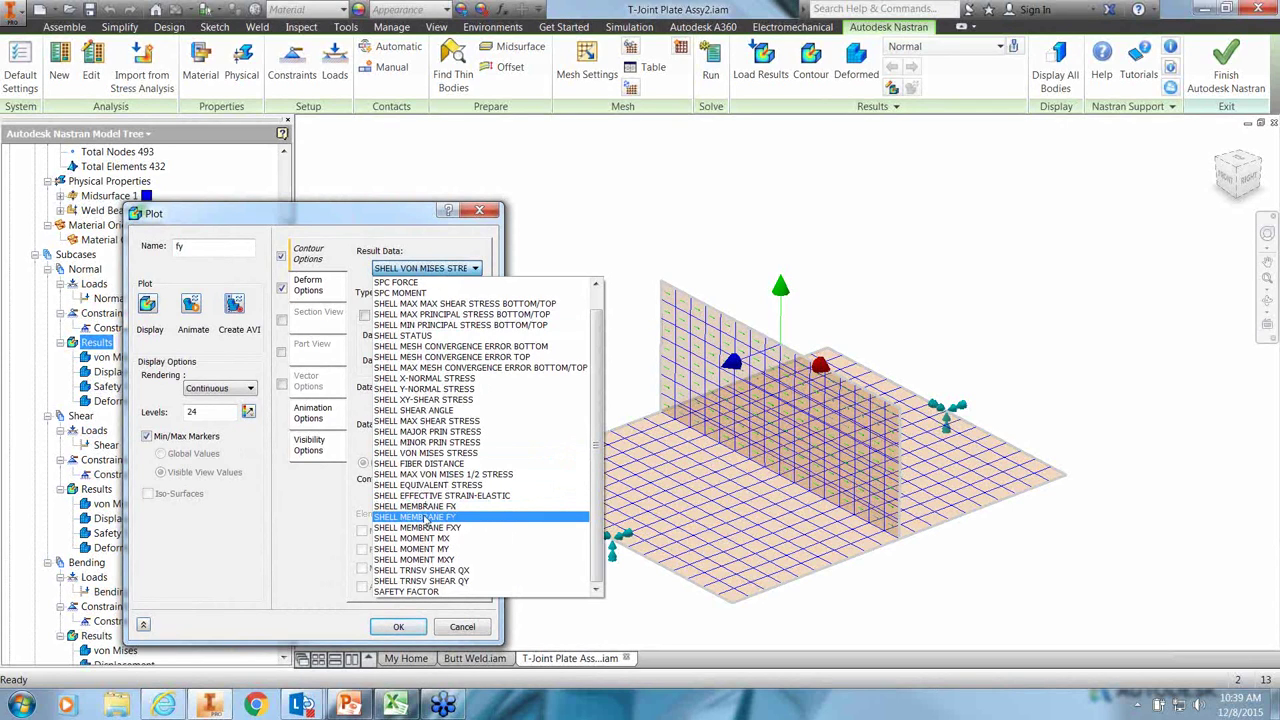
left_click(425, 517)
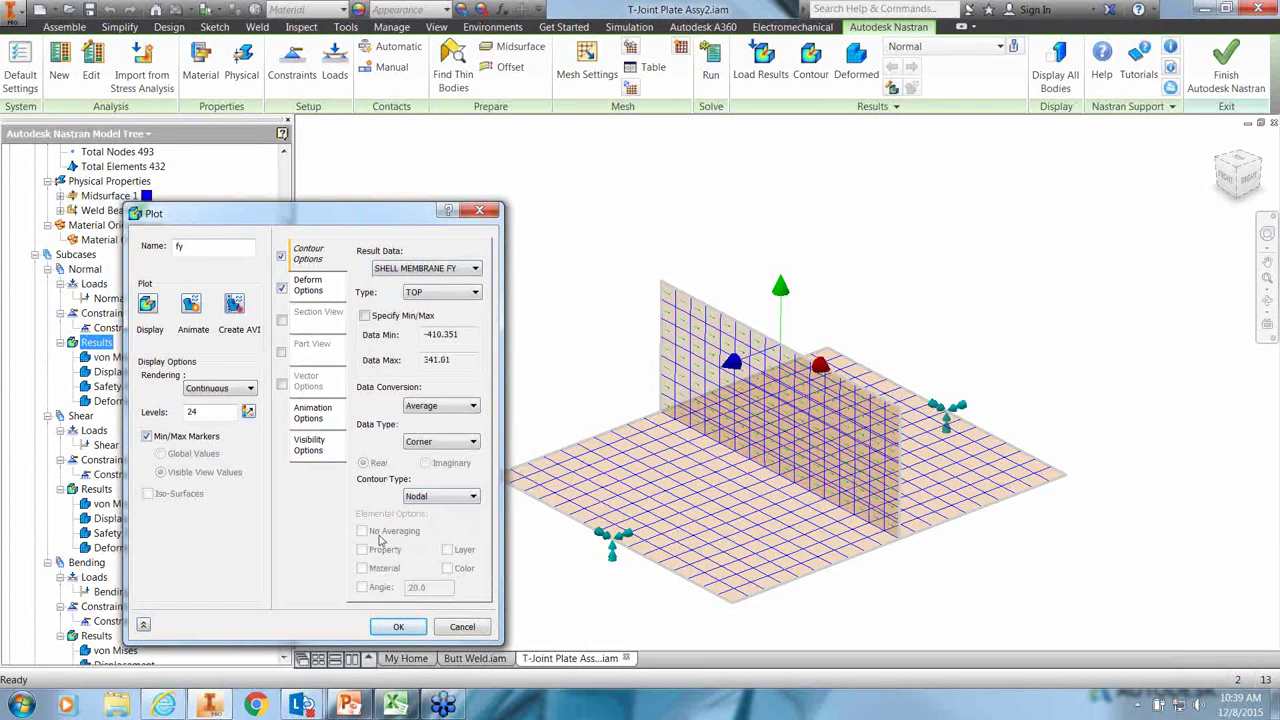
left_click(460, 496)
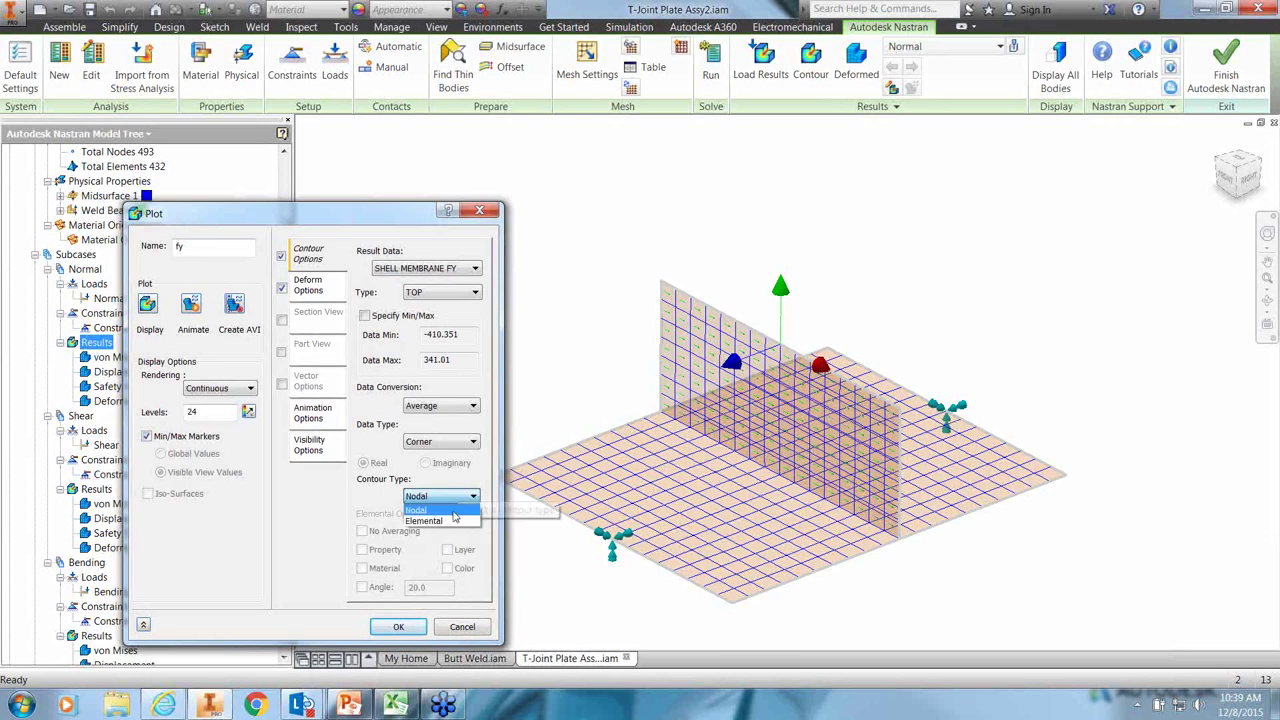
left_click(444, 521)
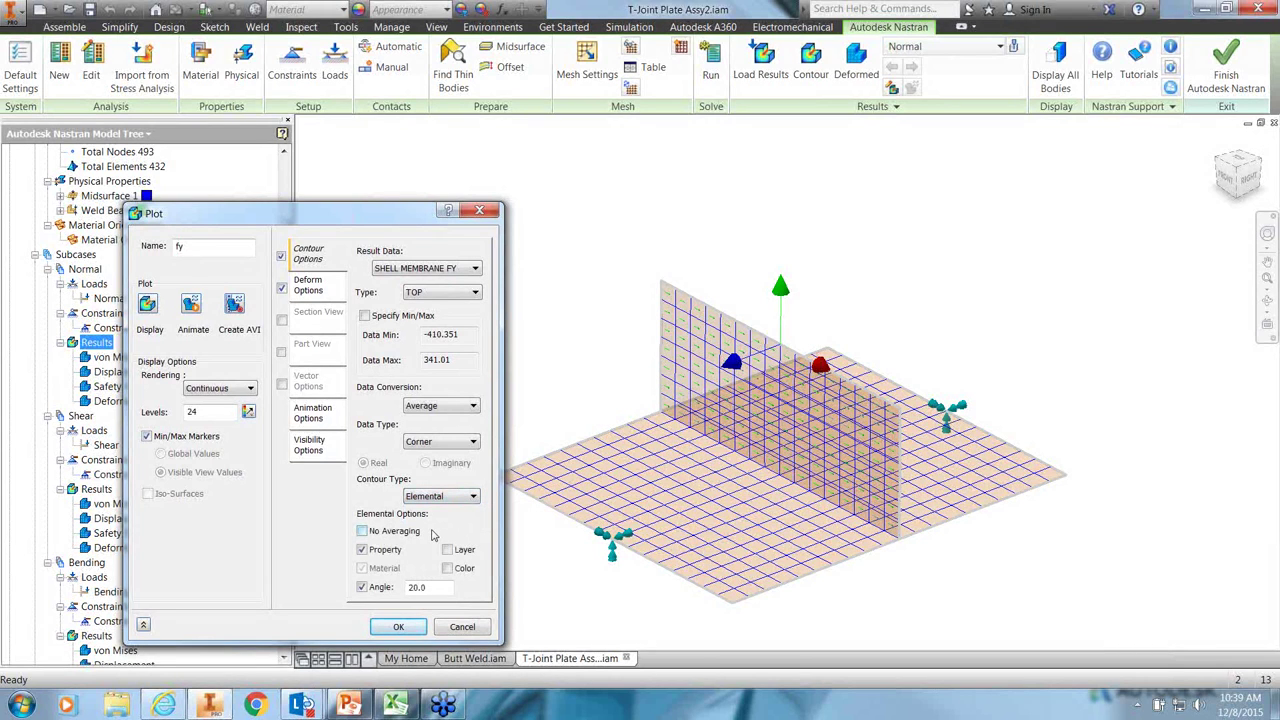
left_click(362, 531)
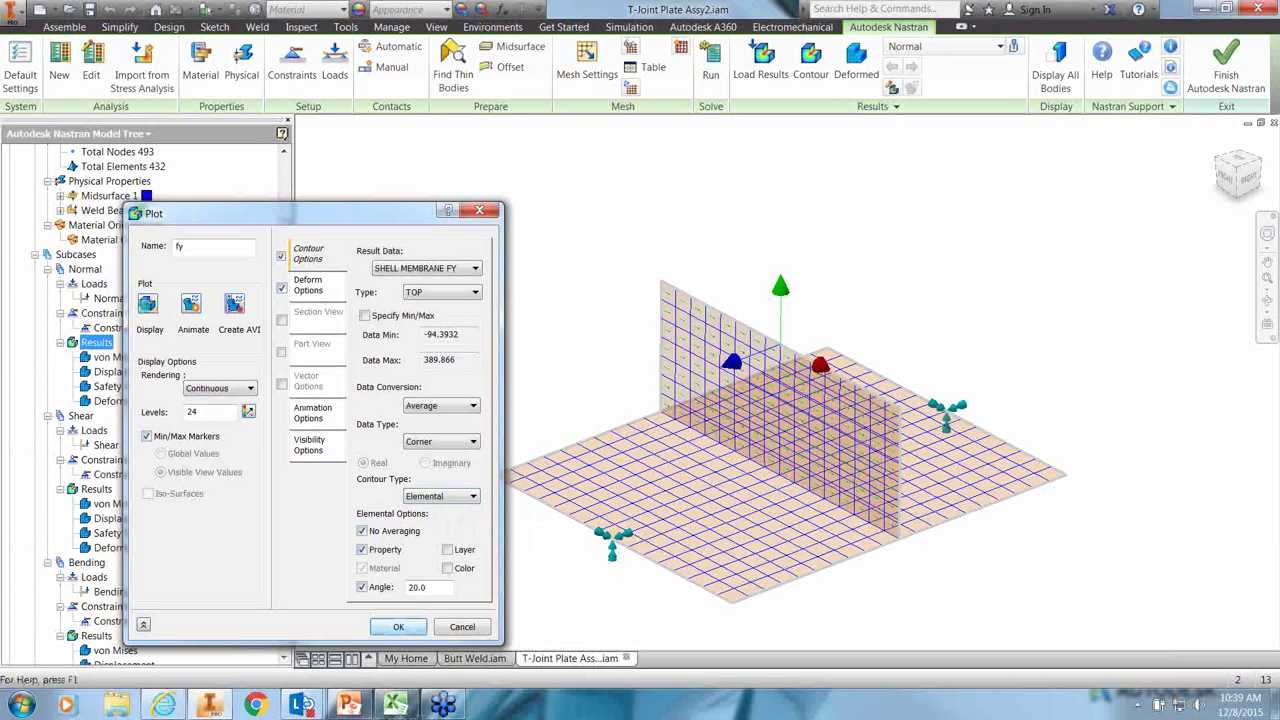
left_click(148, 305)
left_click(282, 288)
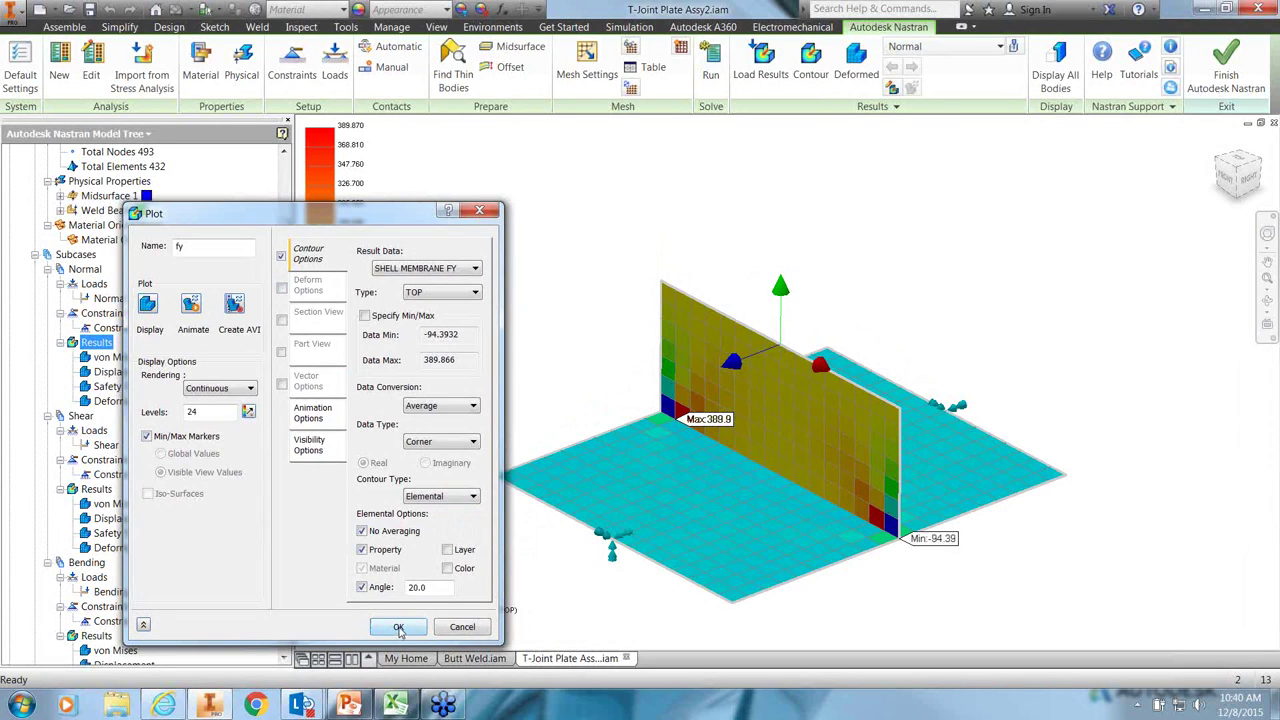
left_click(462, 627)
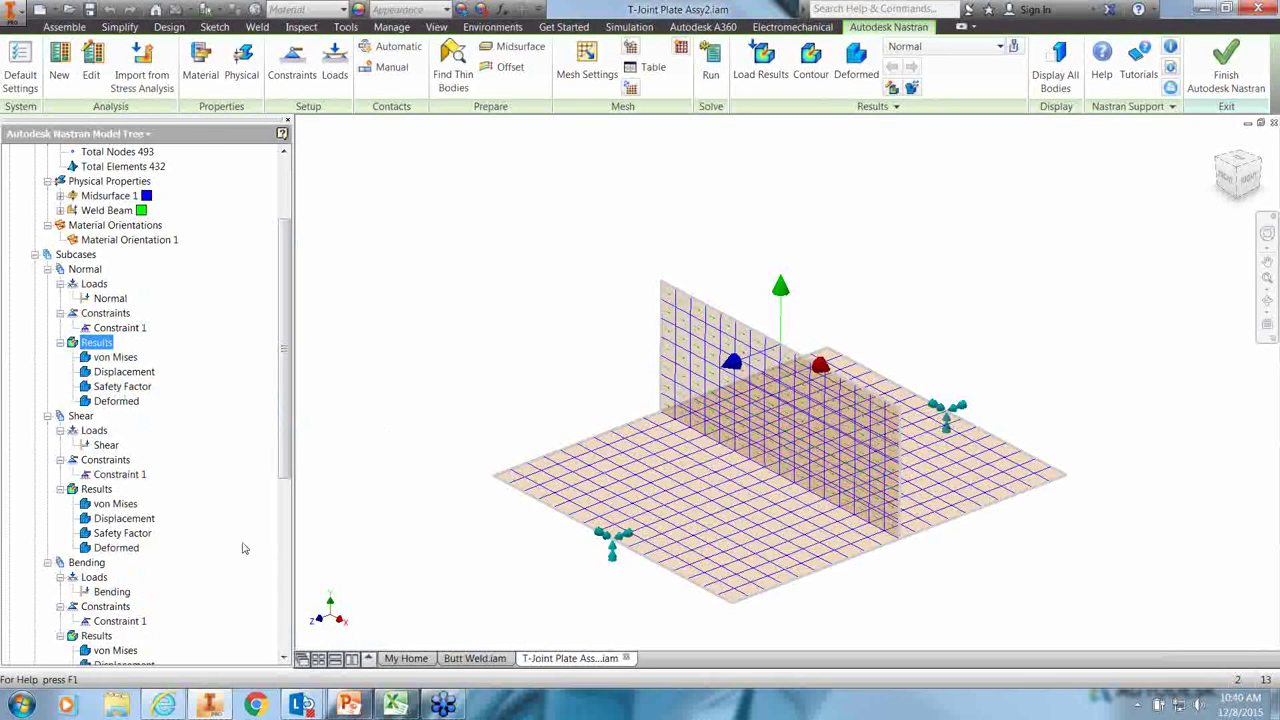
Step: Create an element XY plot of SHELL MEMBRANE FY for the Weld Element group versus X
left_click_drag(283, 405, 284, 475)
right_click(82, 563)
left_click(128, 575)
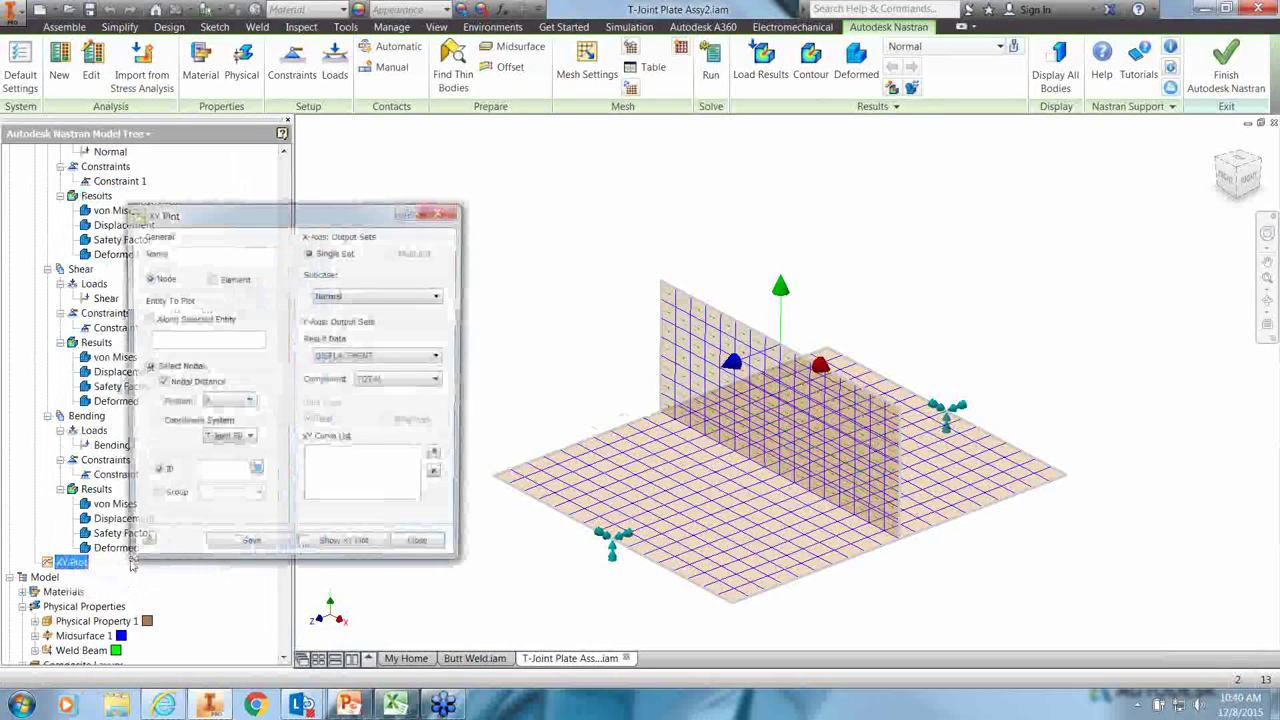
left_click(224, 284)
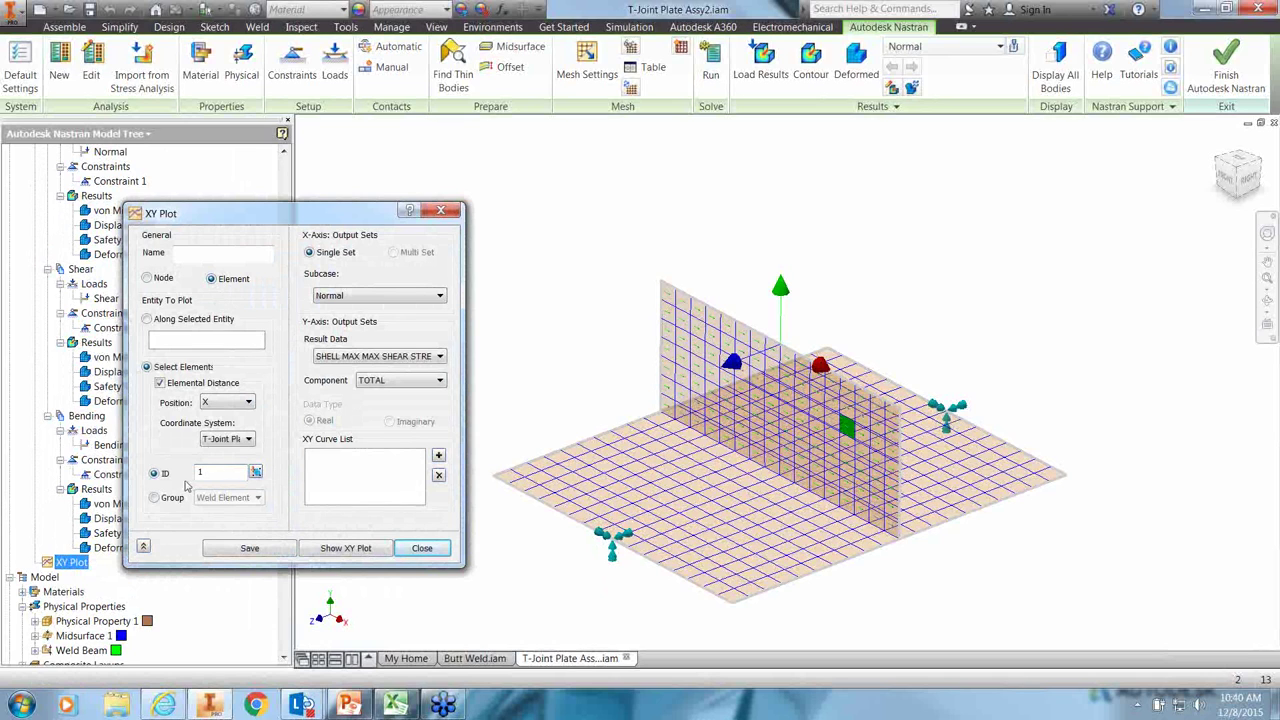
left_click(154, 497)
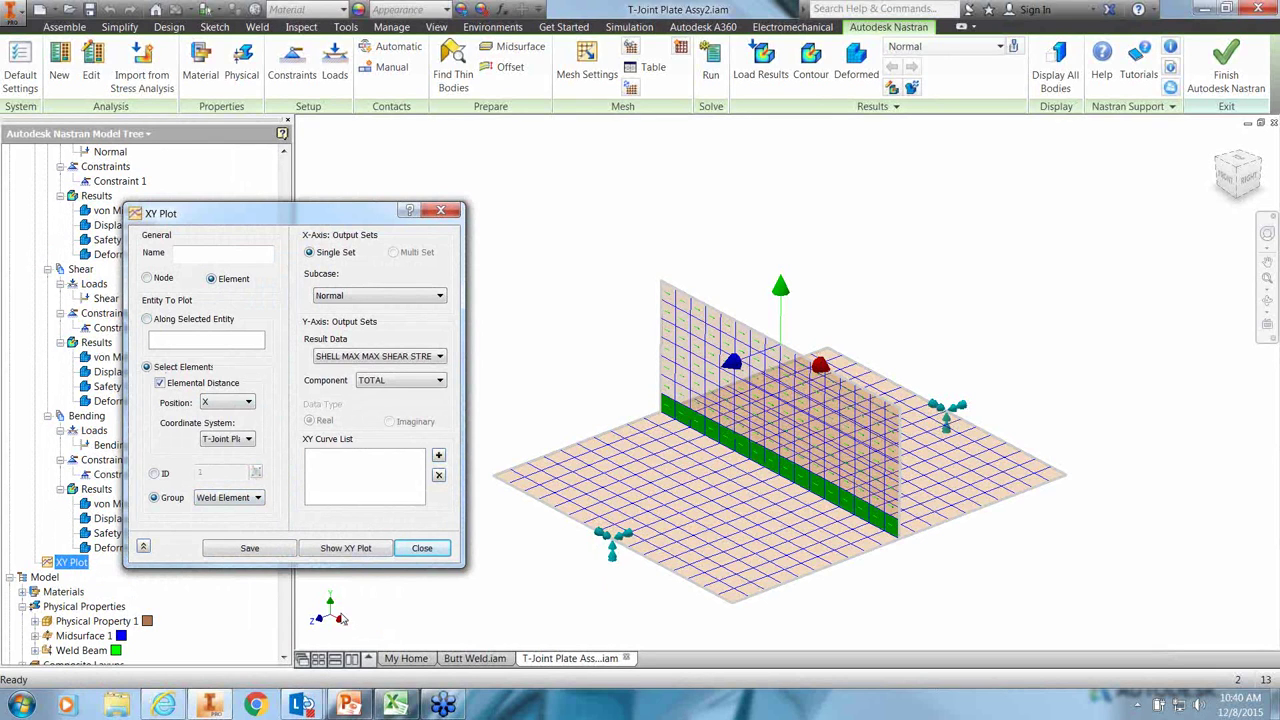
left_click(353, 355)
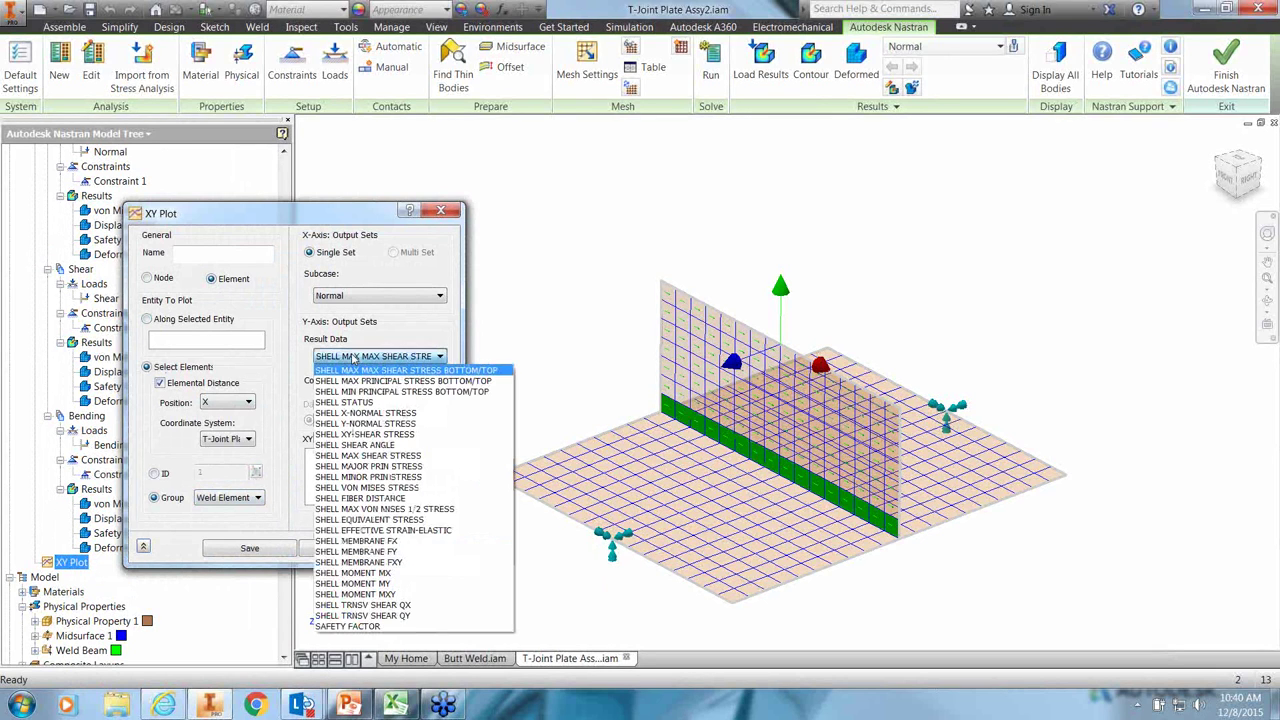
left_click(366, 552)
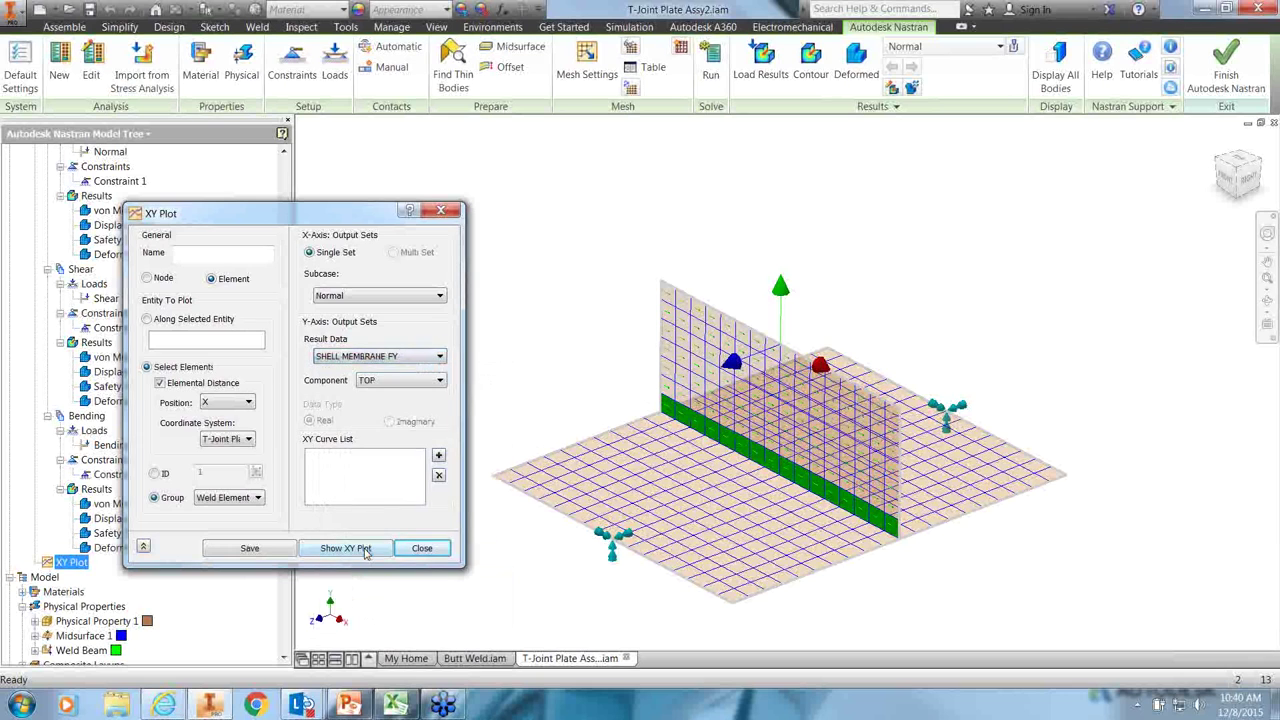
left_click(366, 552)
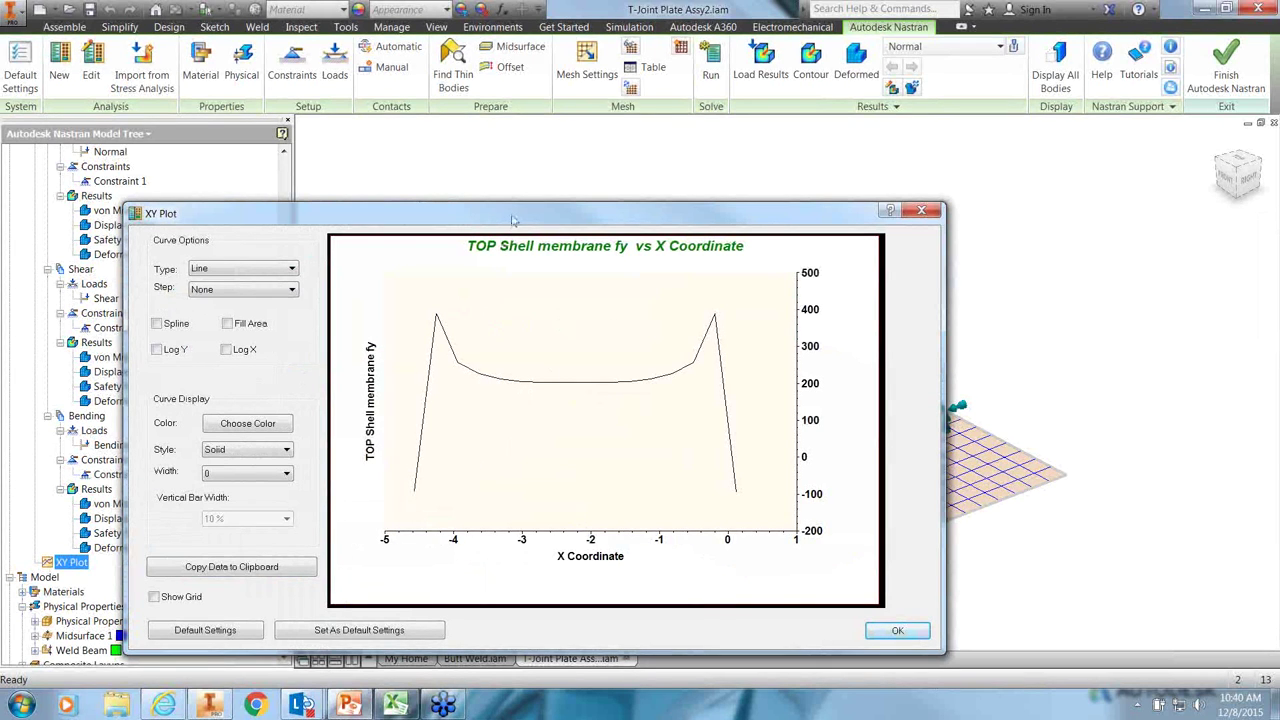
Step: Copy the FY-versus-X curve values to the clipboard and bring Excel forward
left_click_drag(512, 220, 703, 142)
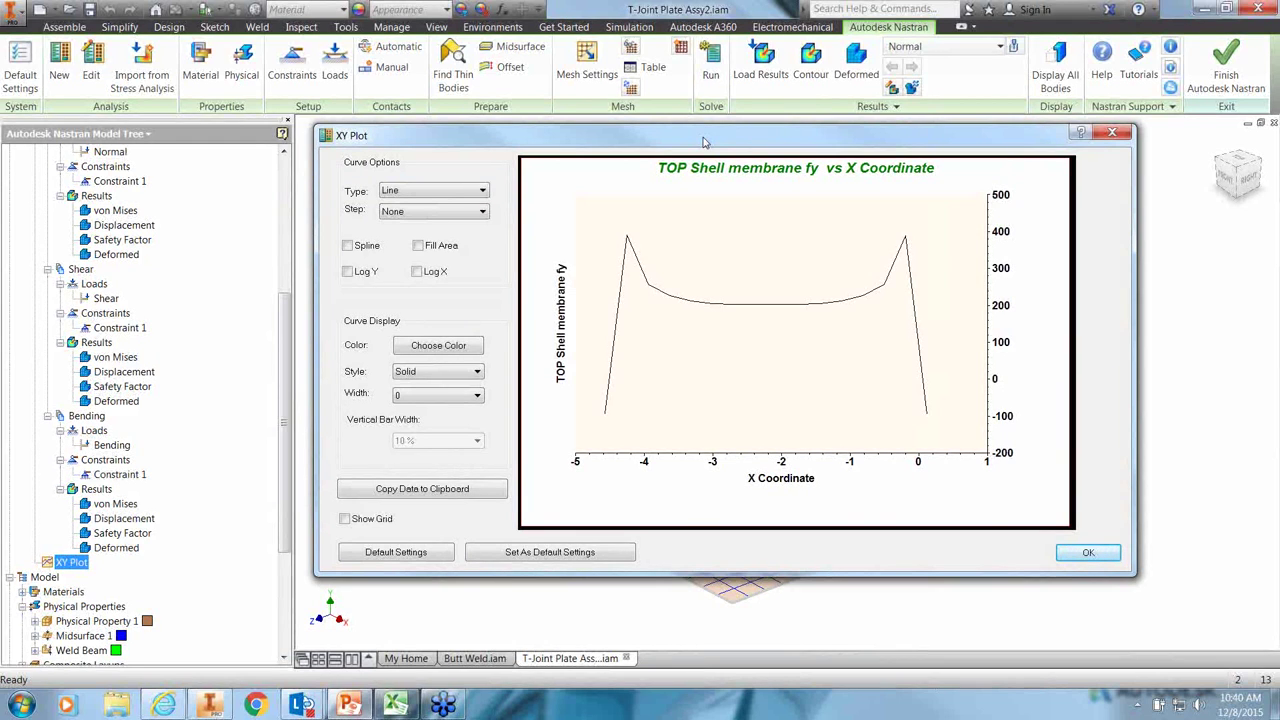
left_click(474, 497)
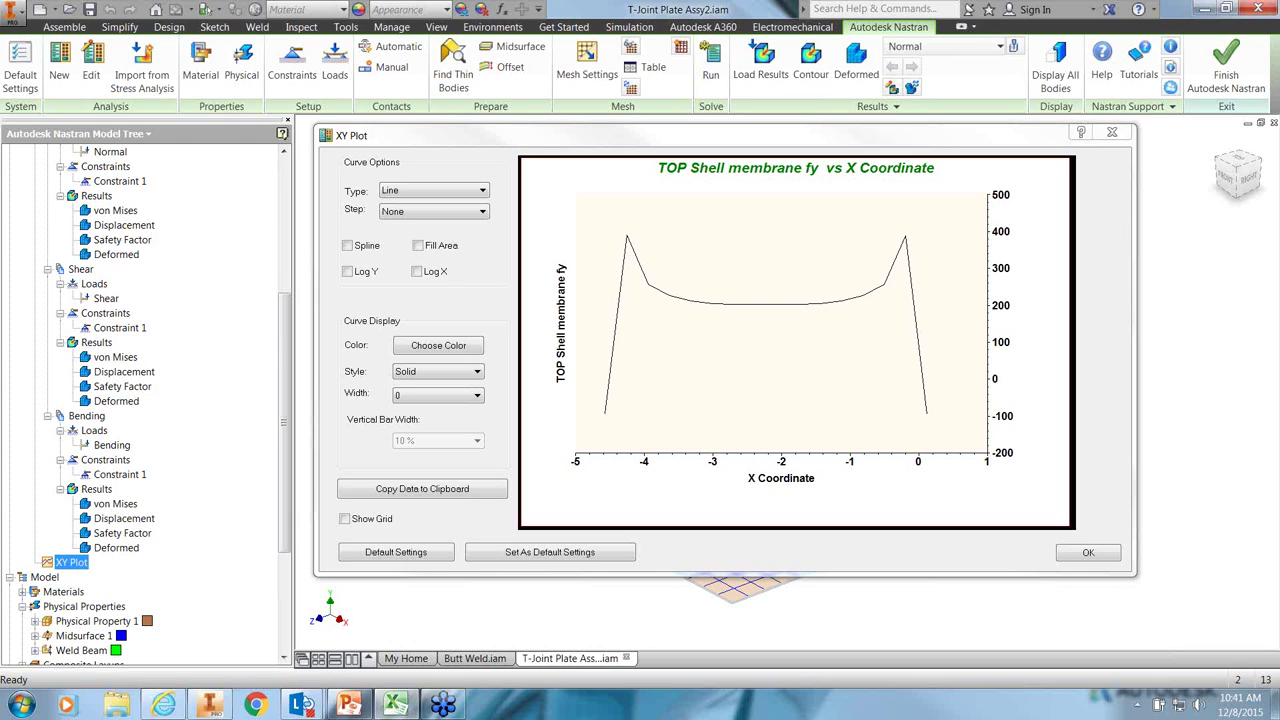
key("alt+Tab")
Step: Paste the curve data into Book1 at A1 and check the B19 average of 199.9442
left_click_drag(130, 182, 747, 105)
right_click(686, 264)
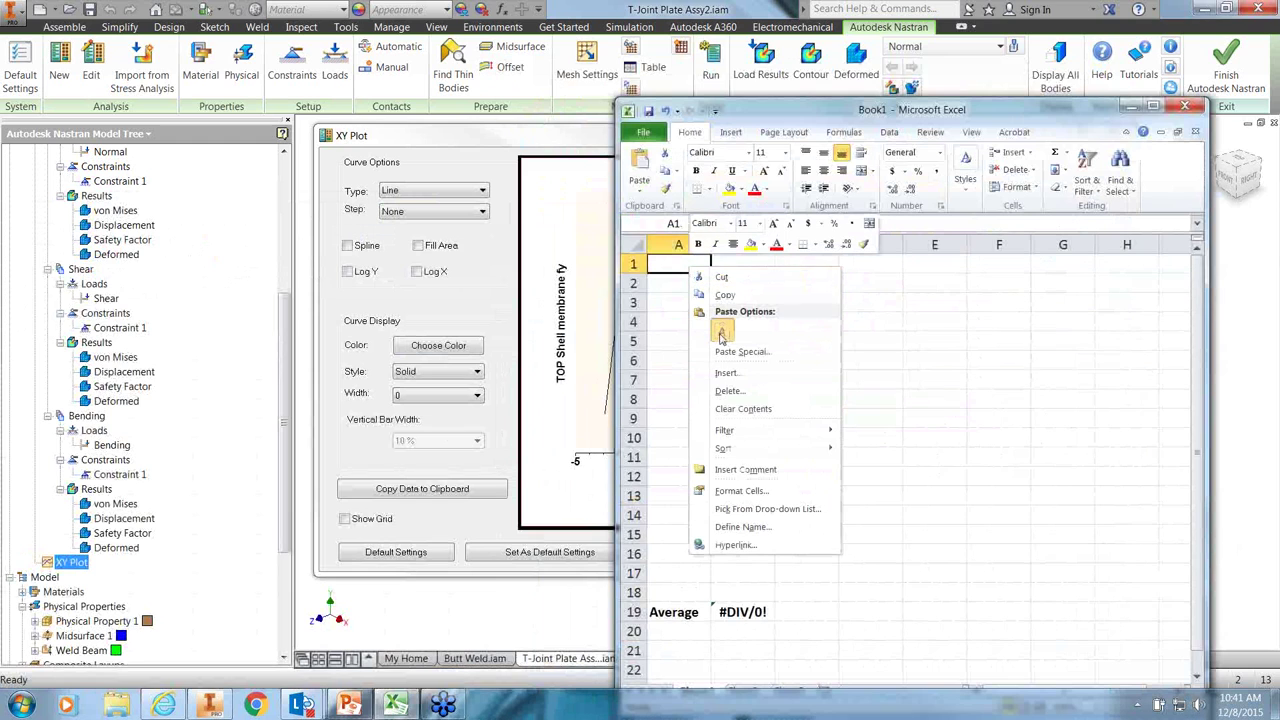
left_click(722, 331)
left_click(732, 611)
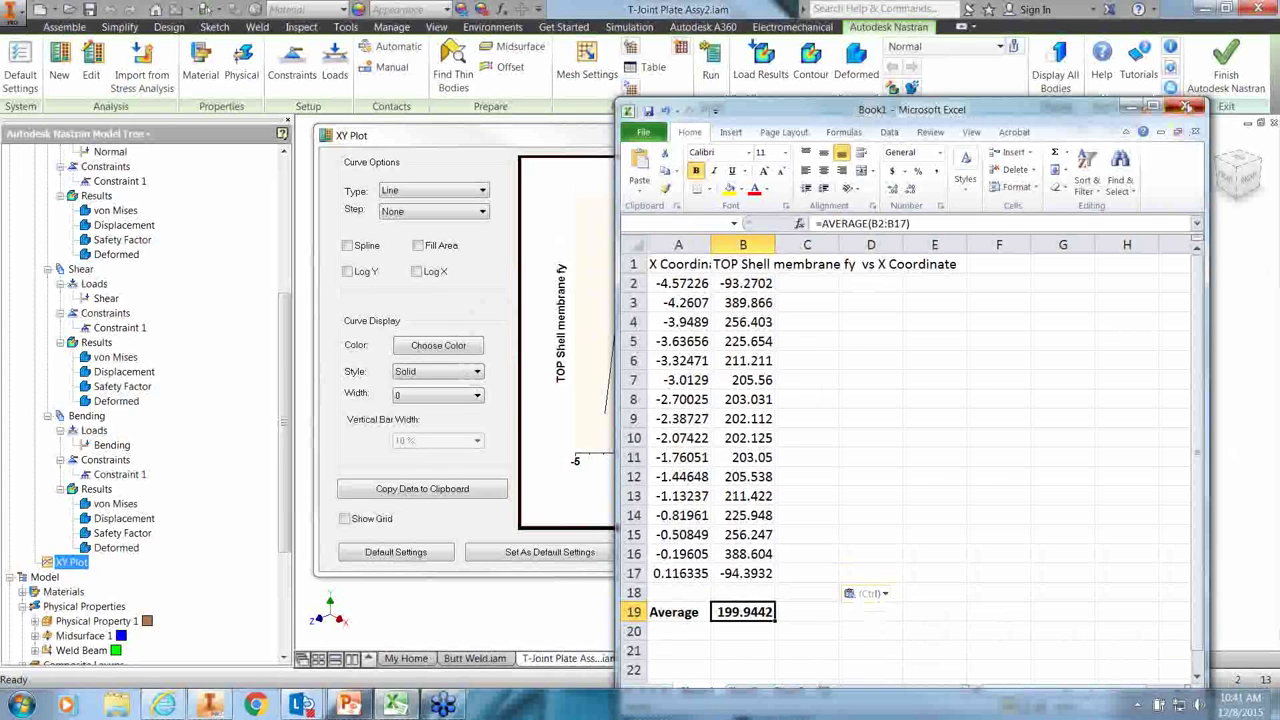
Step: Close Excel without saving Book1, then close the XY graph window
left_click(1186, 107)
left_click(640, 383)
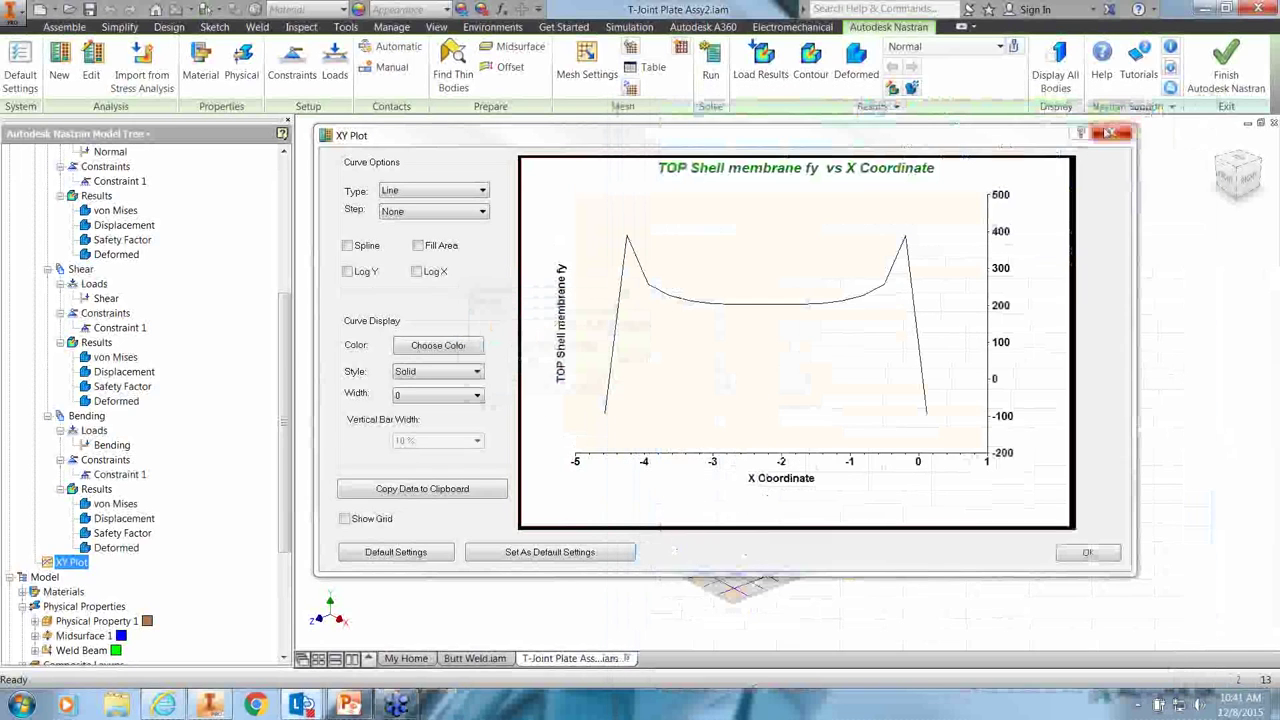
left_click(1110, 133)
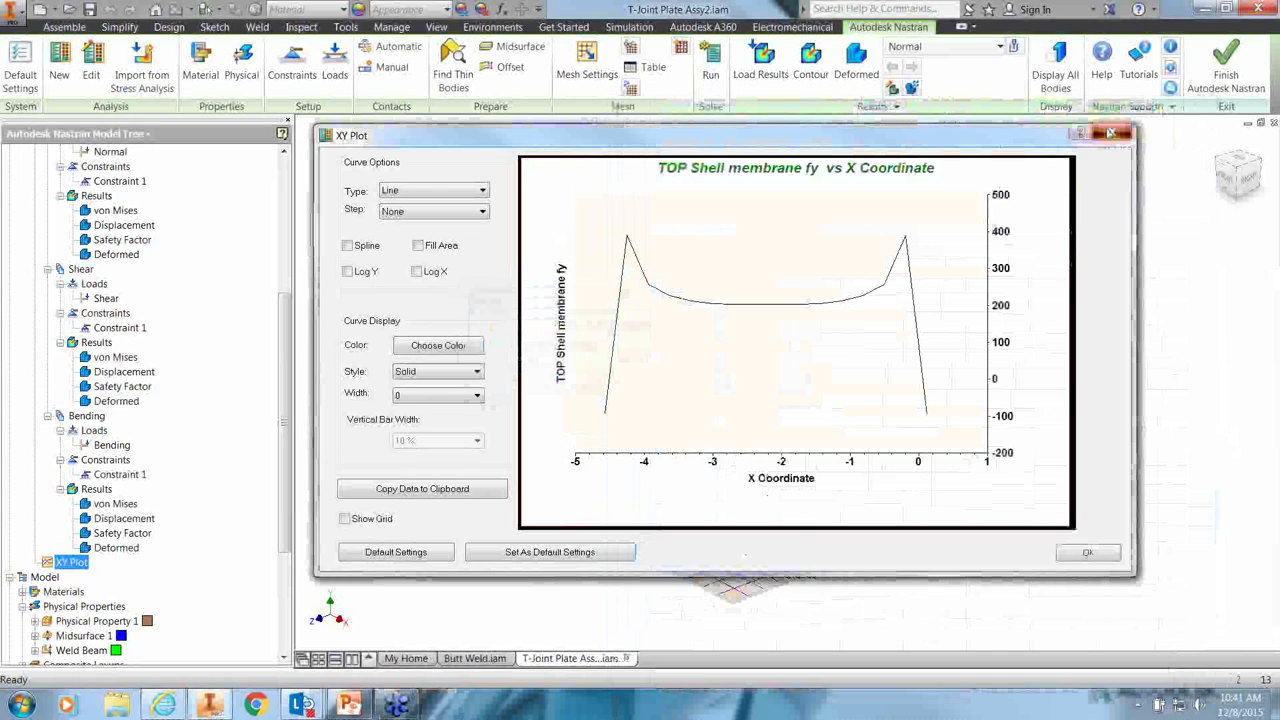